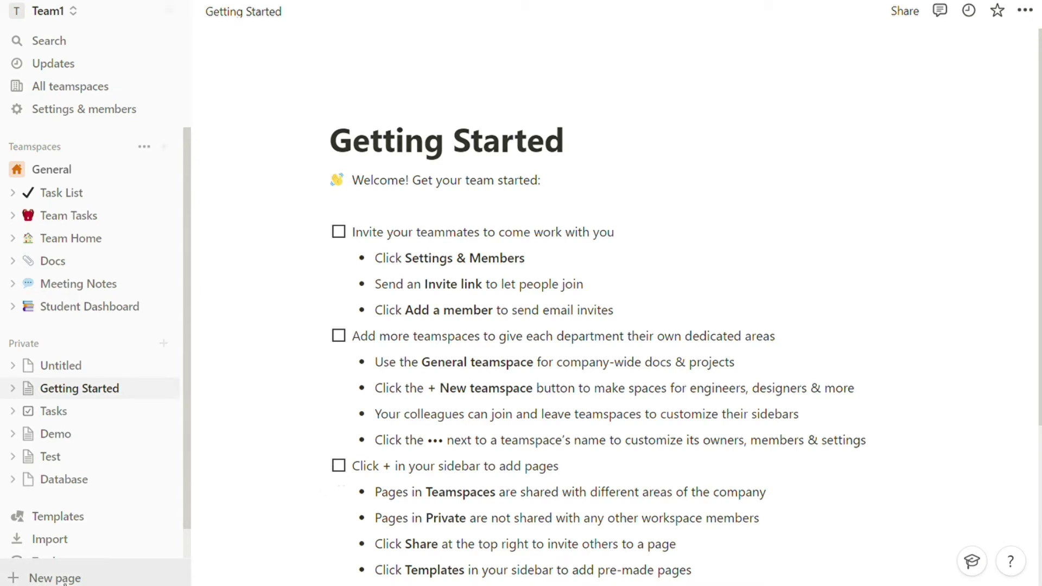
Step: Create a private page in Notion, displayed full page, and open the most recently modified untitled doc in Coda
click(61, 578)
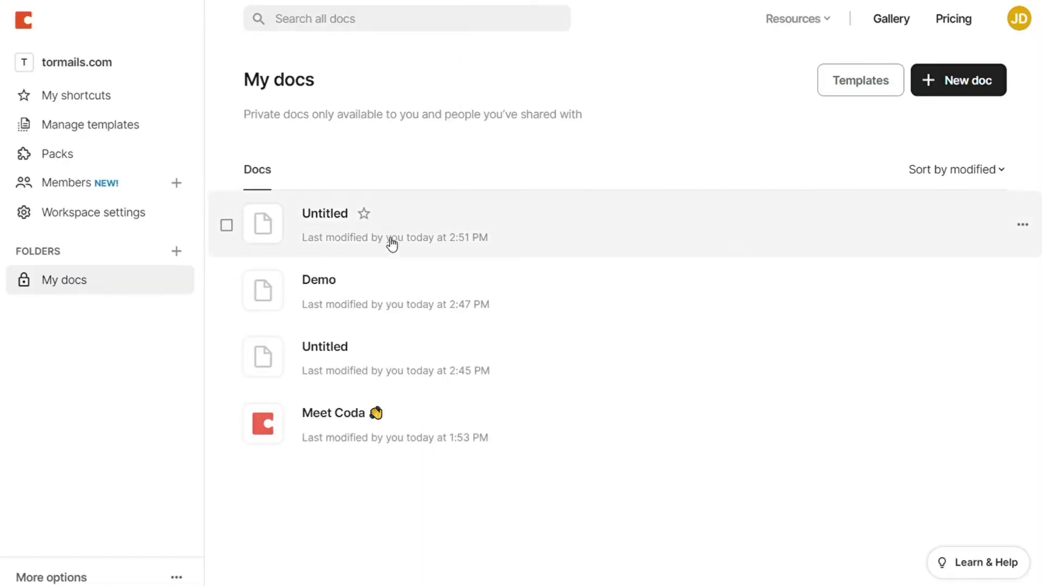
click(456, 238)
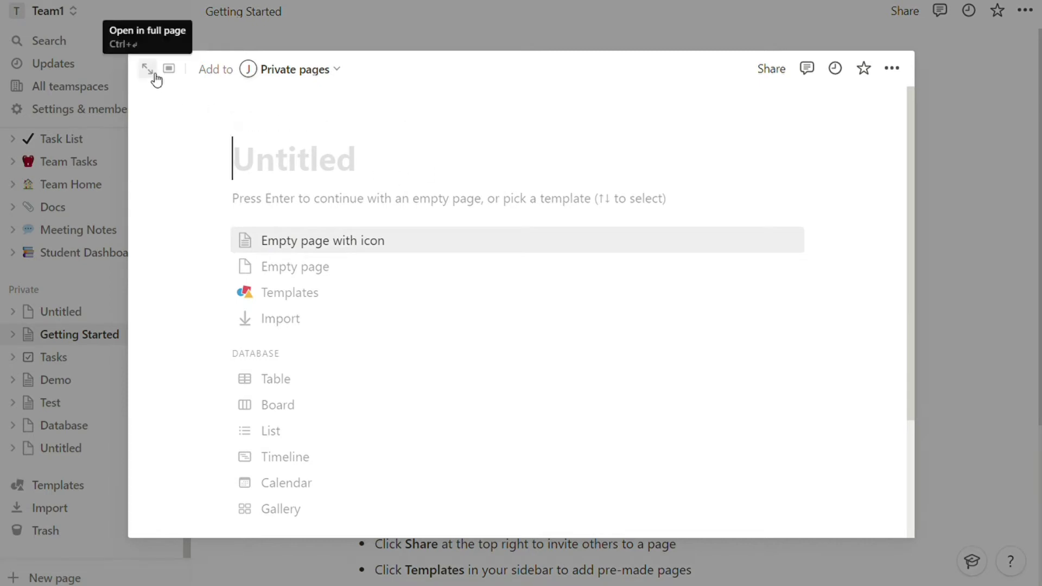
click(148, 68)
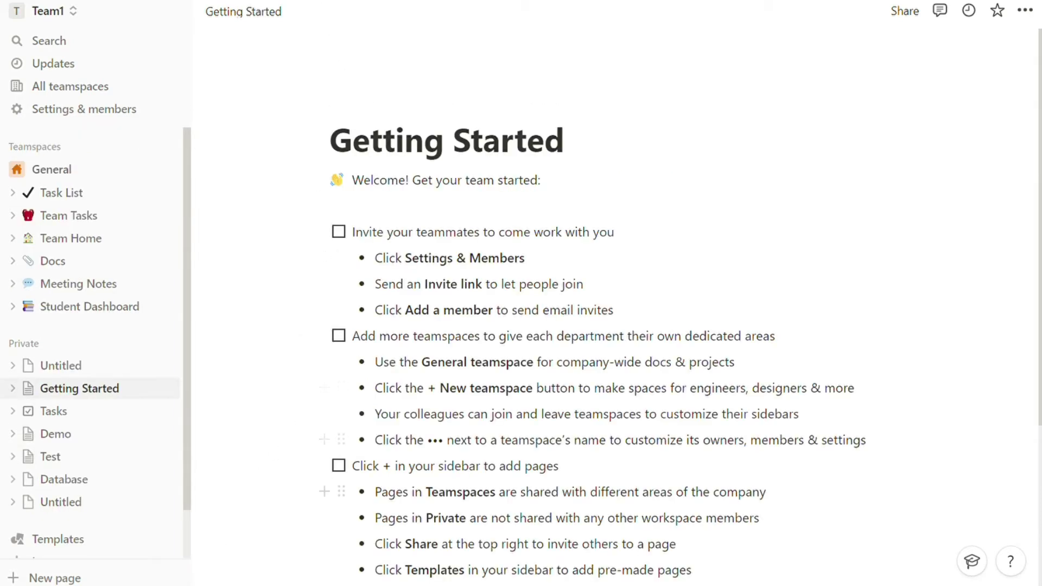
Step: Look through the template categories in the Notion workspace's template gallery, then close the gallery
click(58, 549)
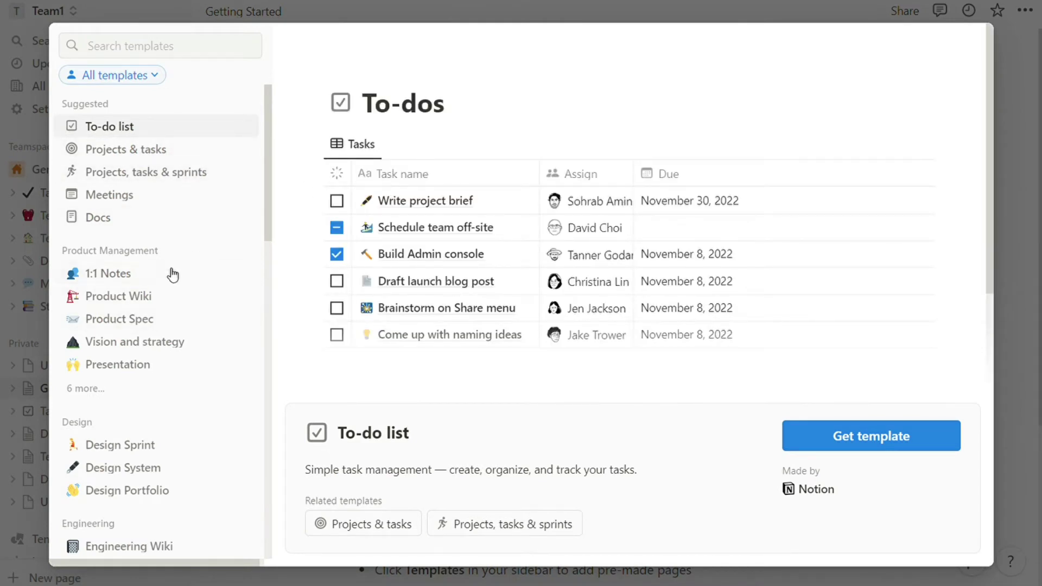
scroll(163, 280, down, 1)
scroll(158, 287, down, 6)
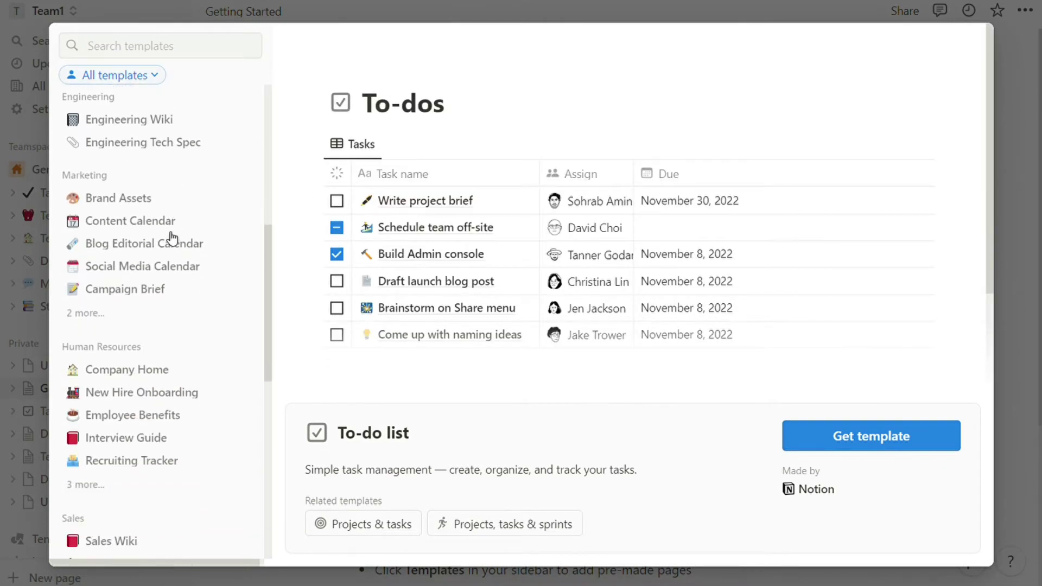
scroll(217, 242, up, 4)
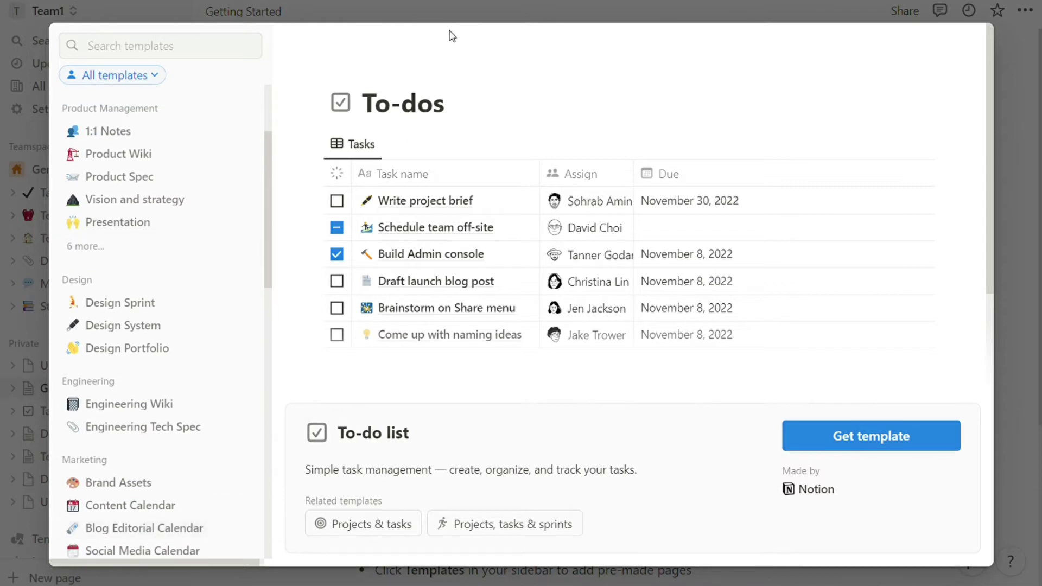
click(454, 20)
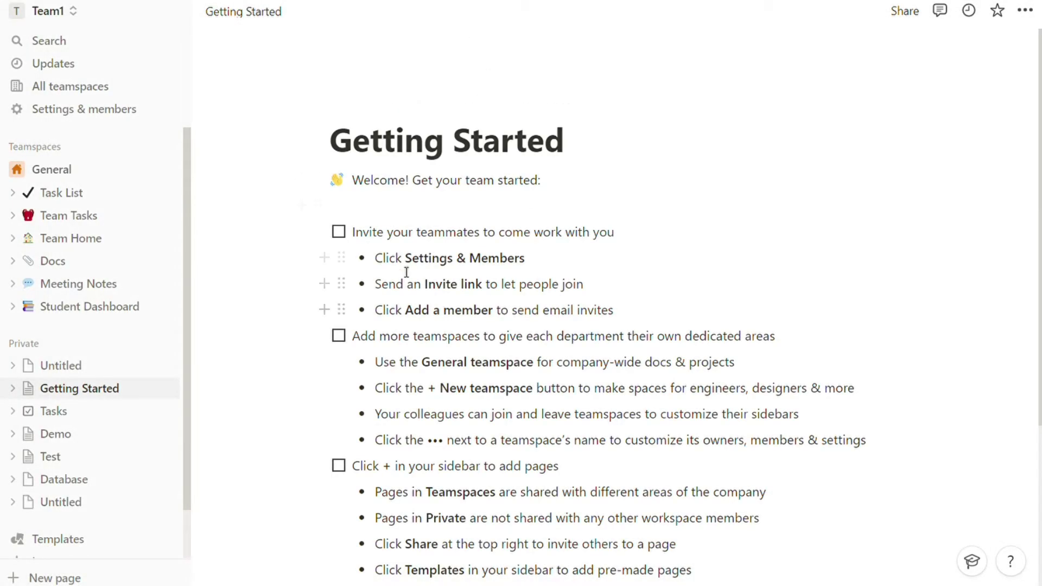
Step: Read through the Getting Started page and reopen the template gallery to examine its further categories
scroll(243, 333, down, 2)
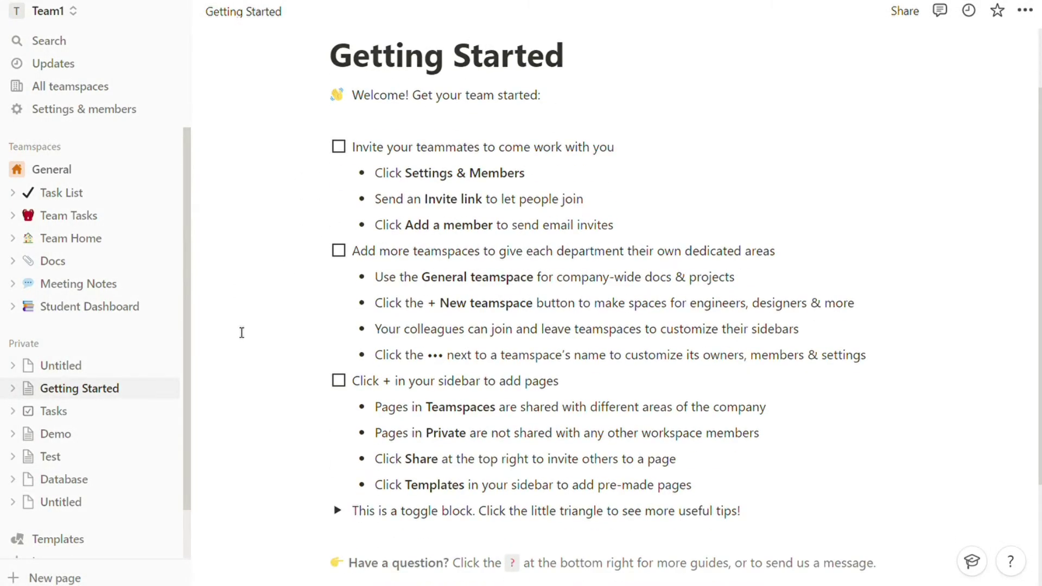
scroll(241, 332, up, 2)
click(76, 542)
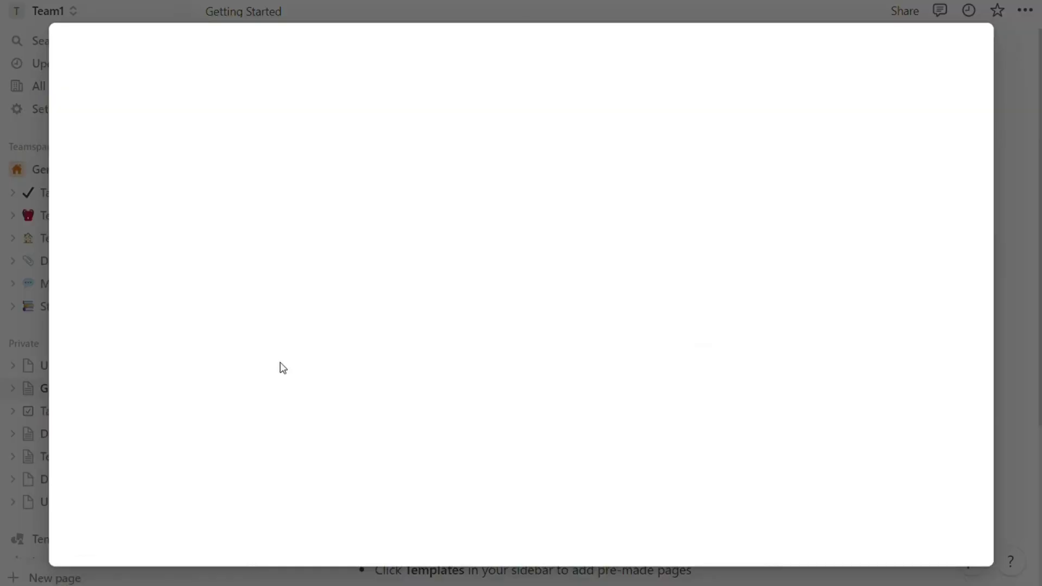
scroll(169, 253, down, 15)
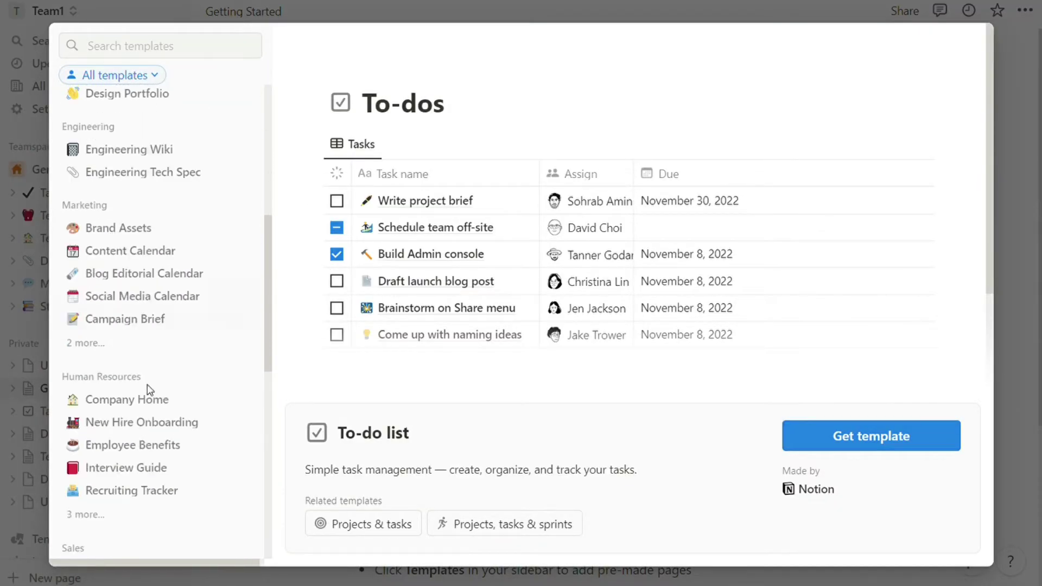
scroll(150, 436, down, 4)
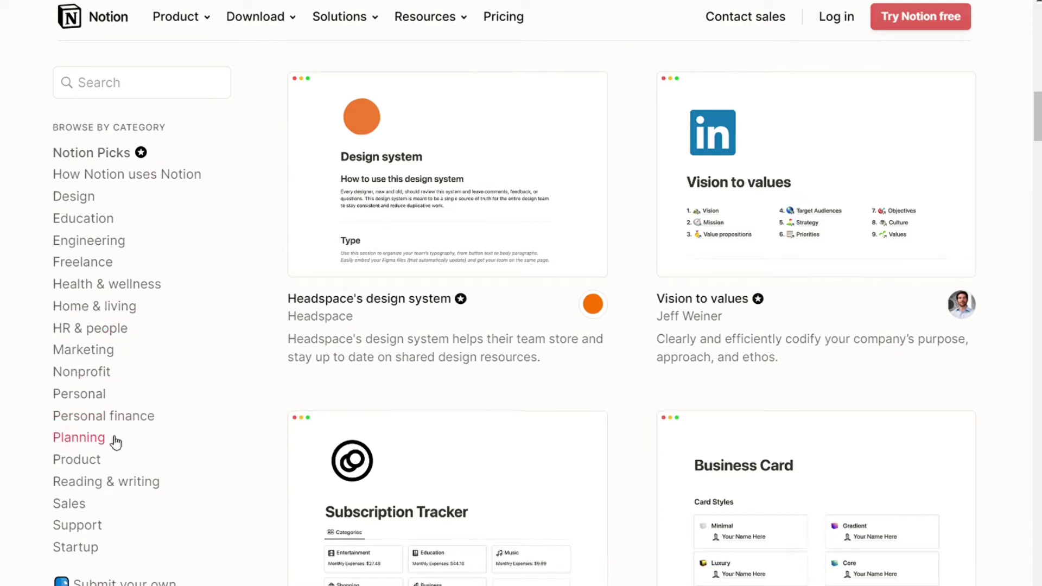
Step: Browse the Notion Picks on Notion's public template site and the templates offered on the Notionery website
scroll(274, 322, down, 10)
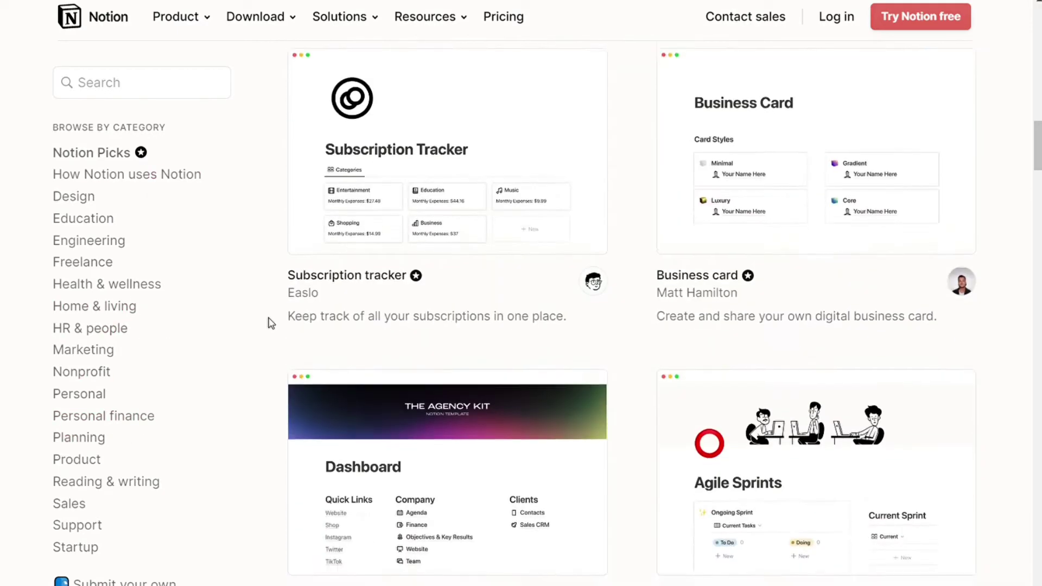
scroll(277, 320, up, 8)
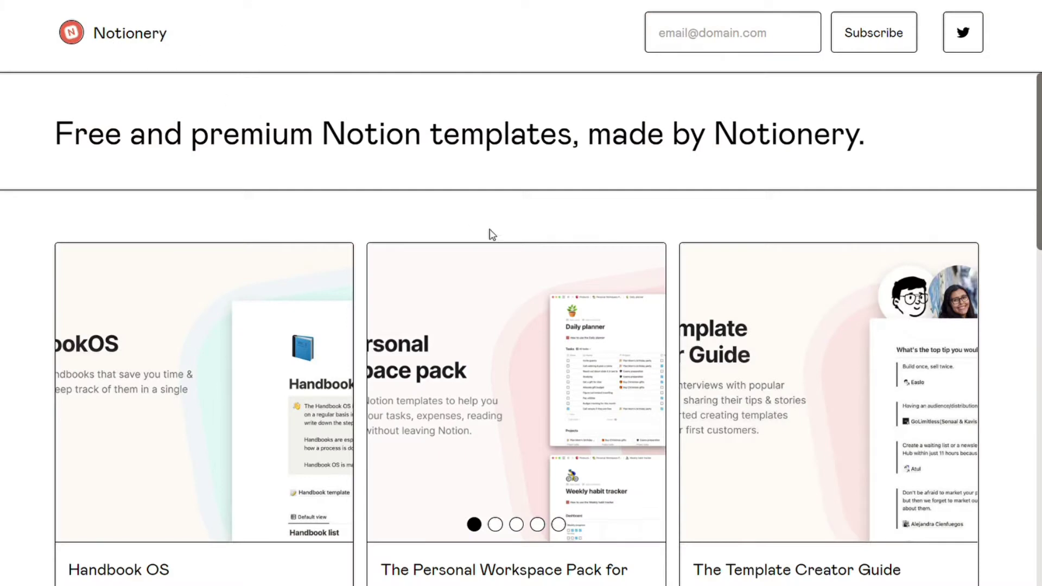
scroll(583, 283, down, 1)
scroll(583, 284, down, 3)
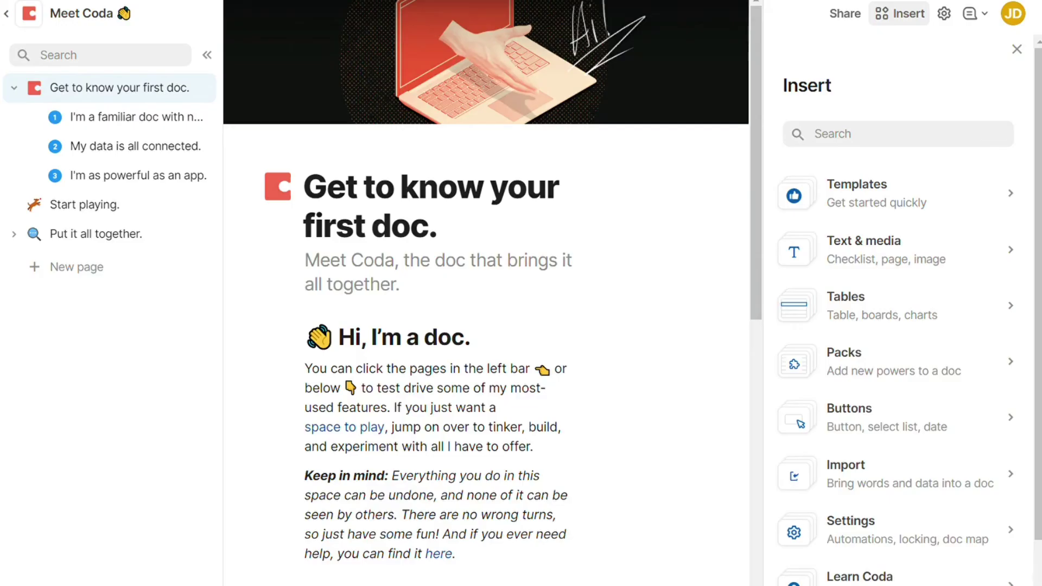
Step: Open the templates from the Meet Coda doc's insert options and browse the Coda gallery's categories and recommended docs
click(891, 185)
scroll(925, 389, down, 7)
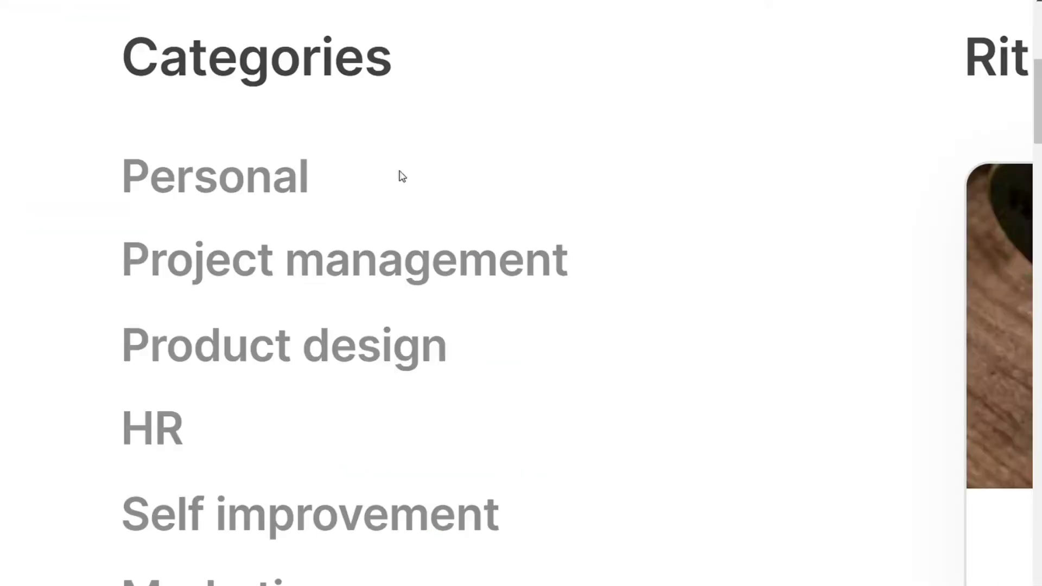
scroll(398, 174, down, 5)
scroll(247, 231, down, 10)
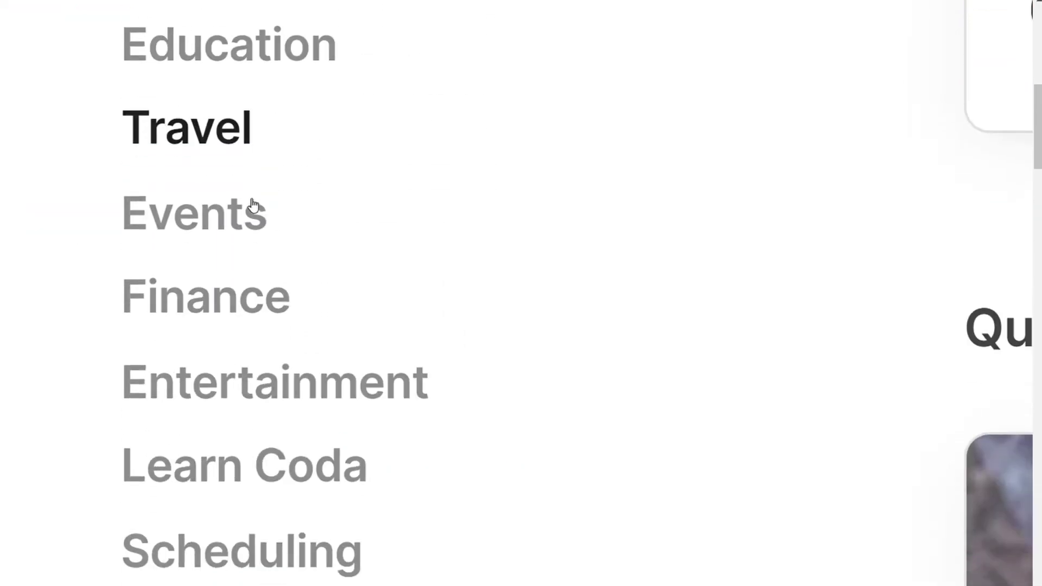
scroll(252, 176, down, 12)
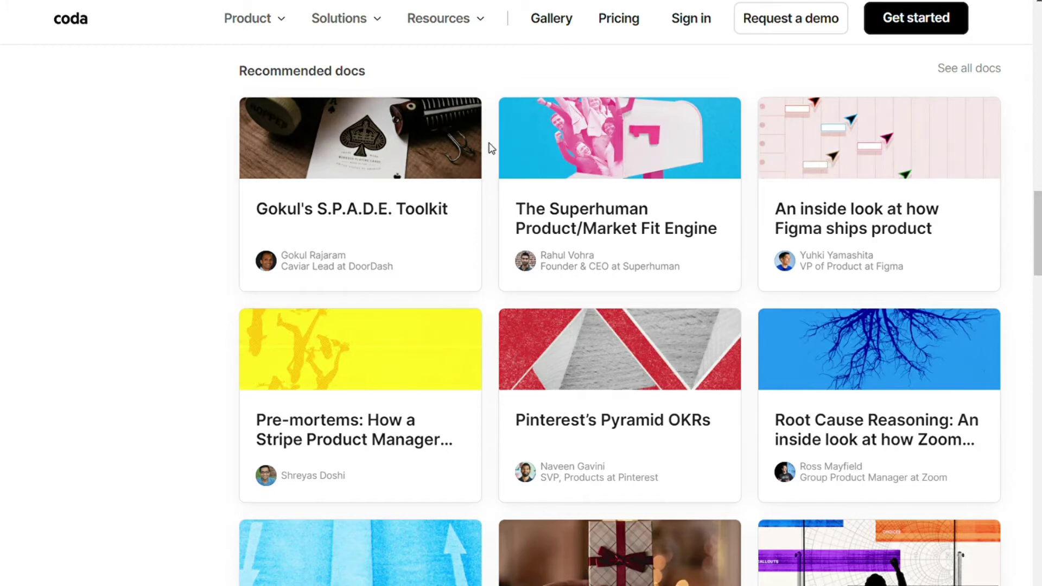
scroll(491, 148, down, 2)
click(438, 22)
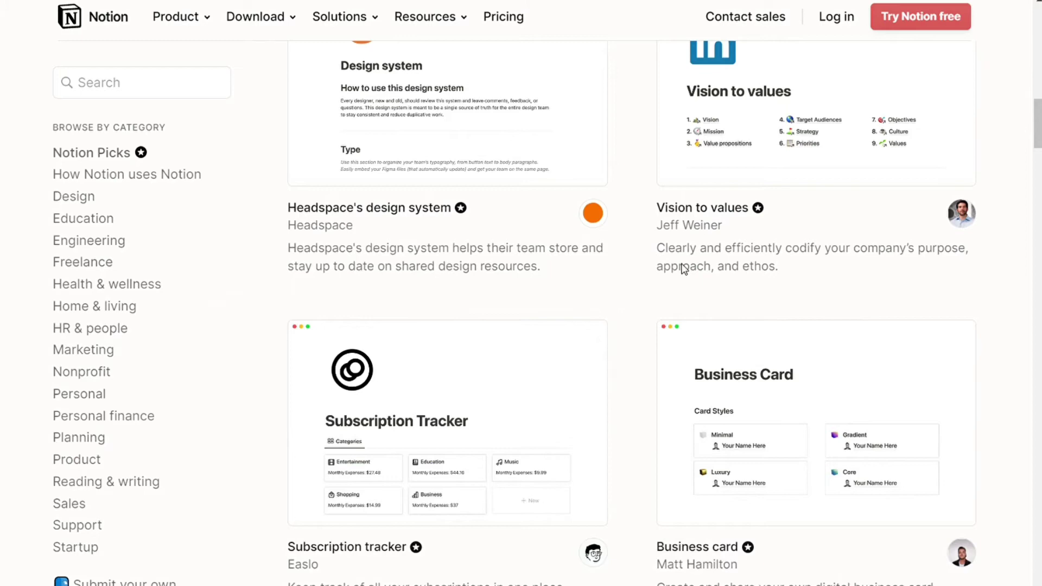
Step: Switch back to Notion's public template site and look over the featured templates once more
scroll(683, 269, up, 4)
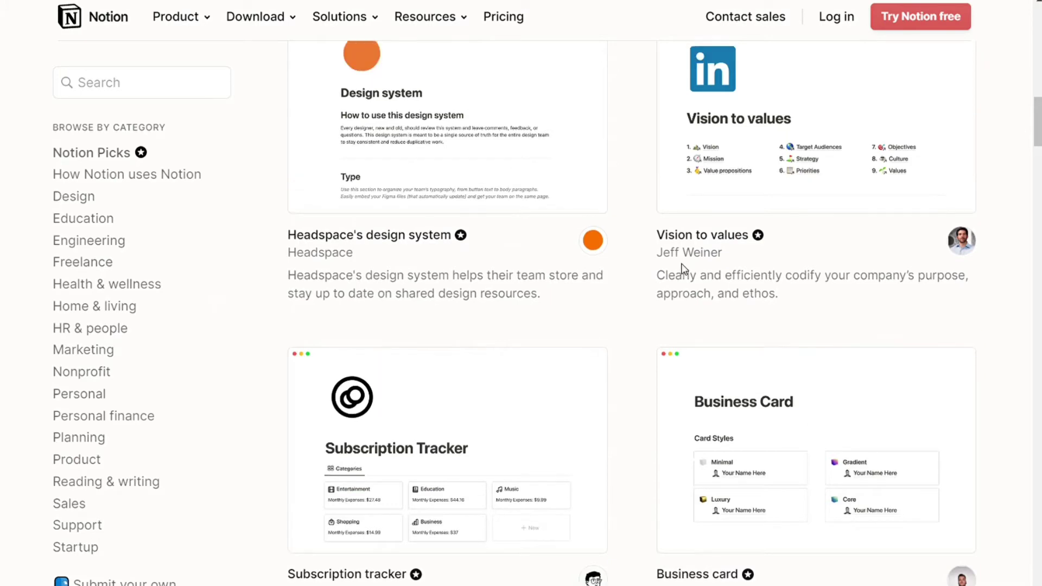
scroll(687, 270, down, 9)
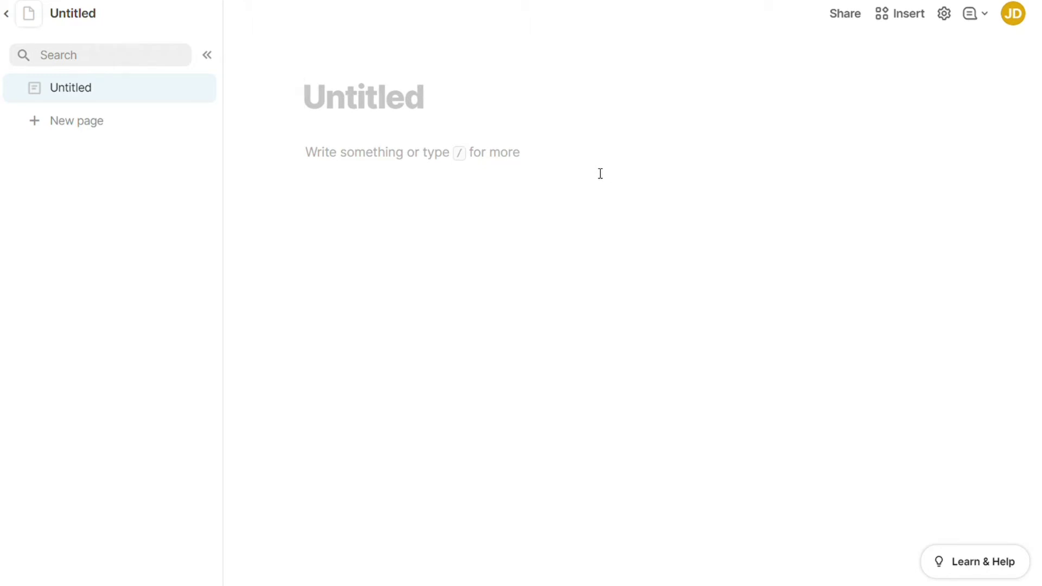
Step: Switch to the untitled Coda doc and display the building blocks available to insert
mouse_move(527, 113)
click(901, 14)
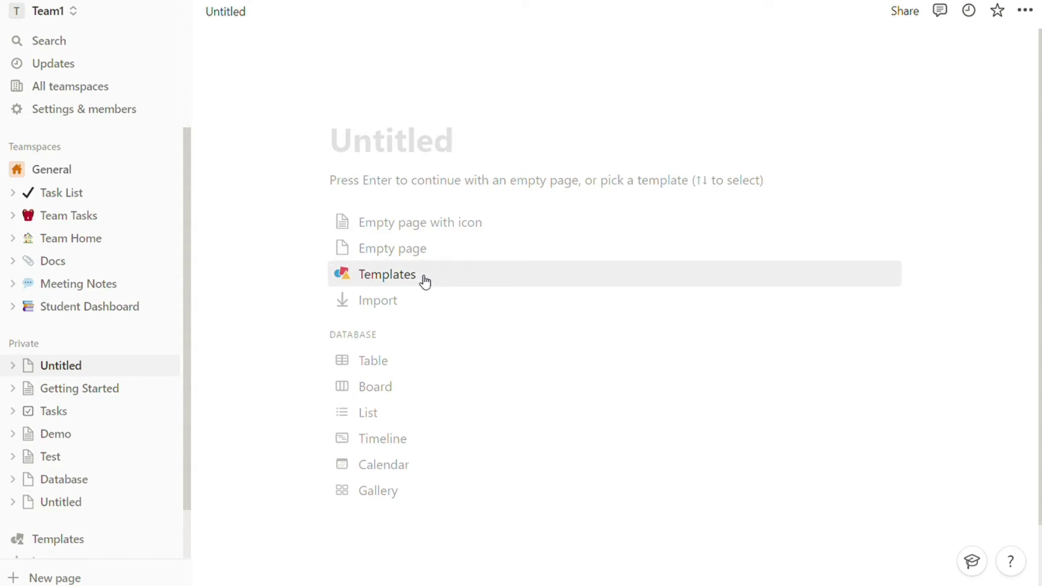
Step: Switch to the untitled Notion page, start it as an empty page and browse the blocks offered by the slash command
click(381, 203)
text(/)
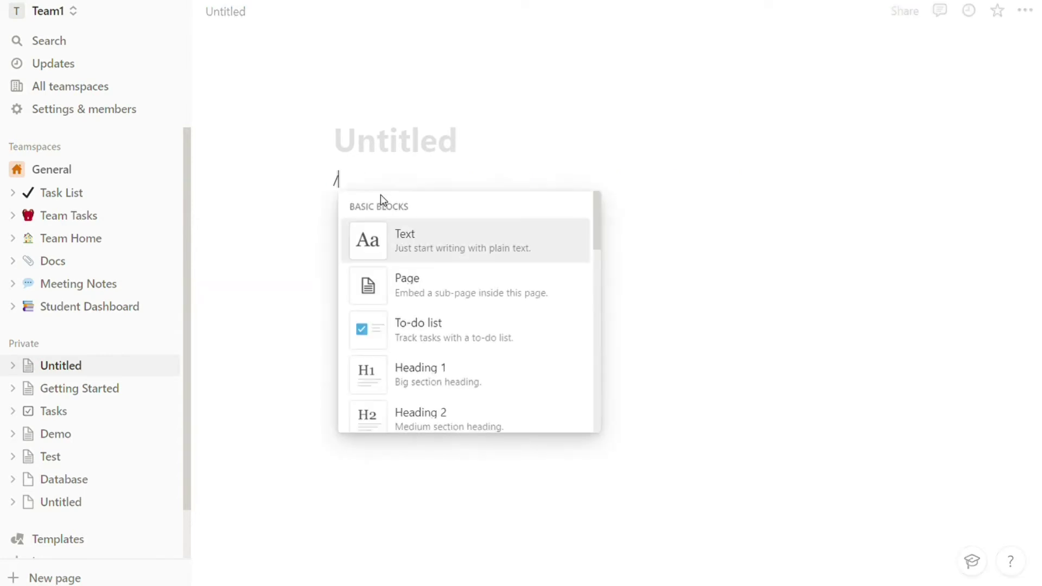
scroll(450, 253, down, 2)
scroll(450, 253, down, 6)
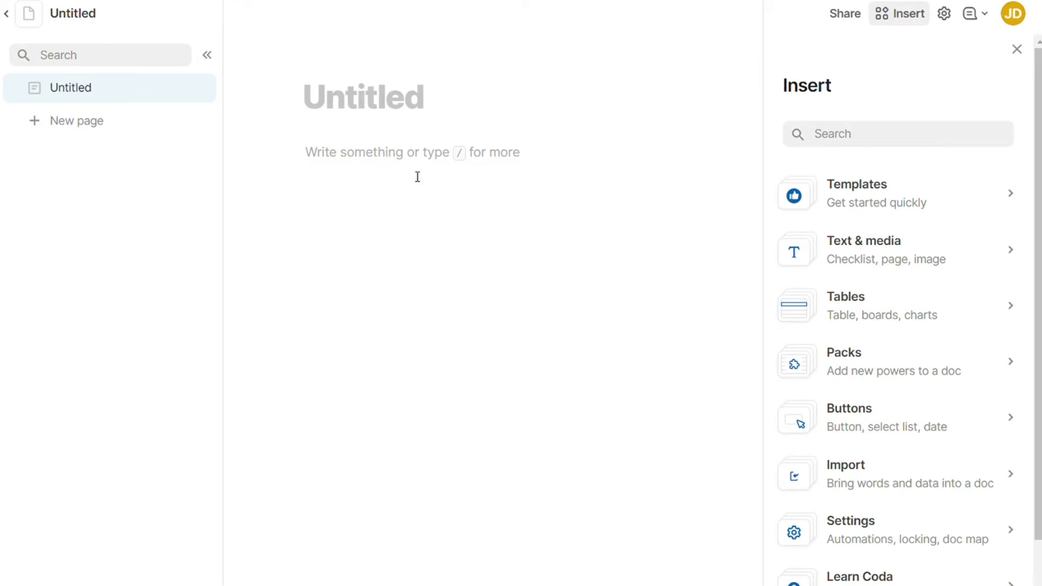
Step: Switch to the untitled Coda doc and browse the suggestions, templates and layout items offered by its slash command
text(/)
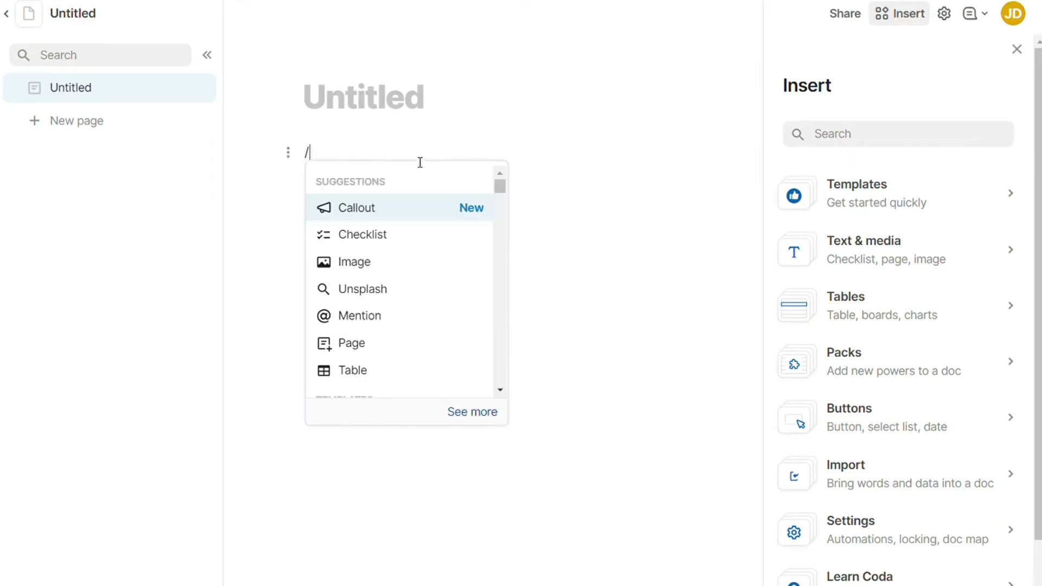
scroll(407, 220, down, 6)
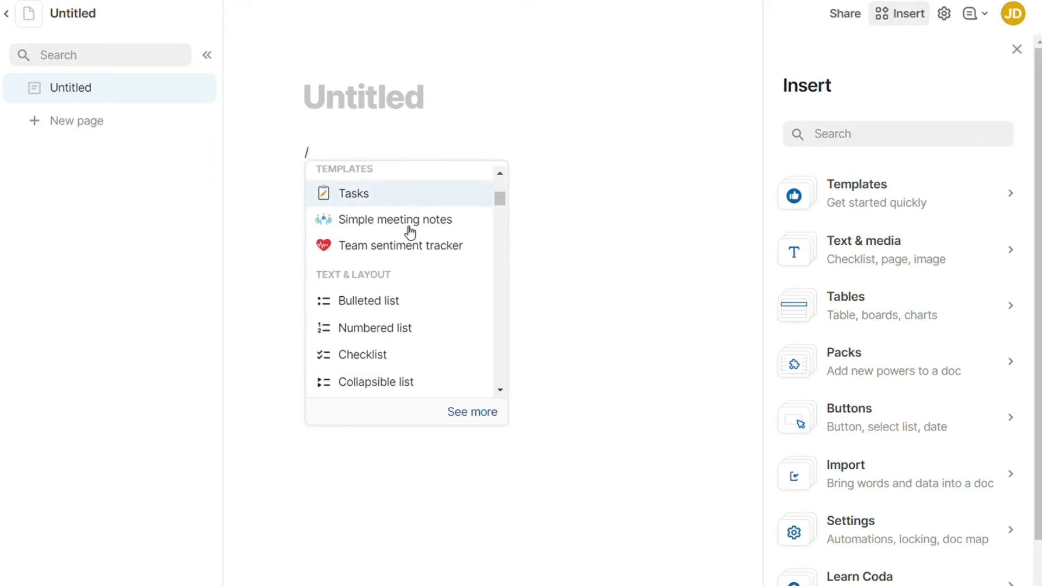
scroll(411, 233, down, 1)
click(642, 198)
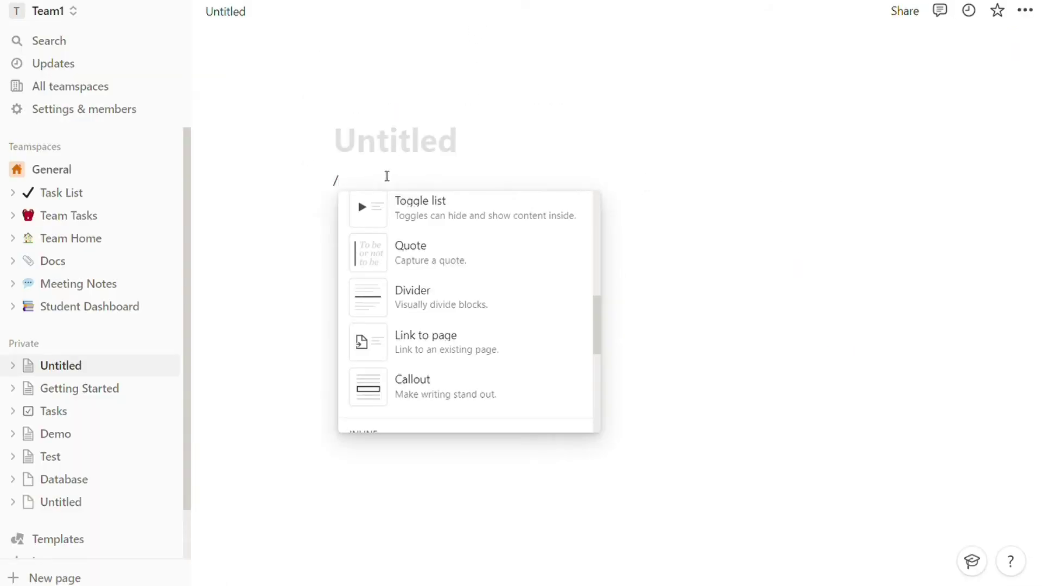
Step: Remove the slash from the untitled Notion page and review the page's style and customization options
key(BackSpace)
click(1024, 11)
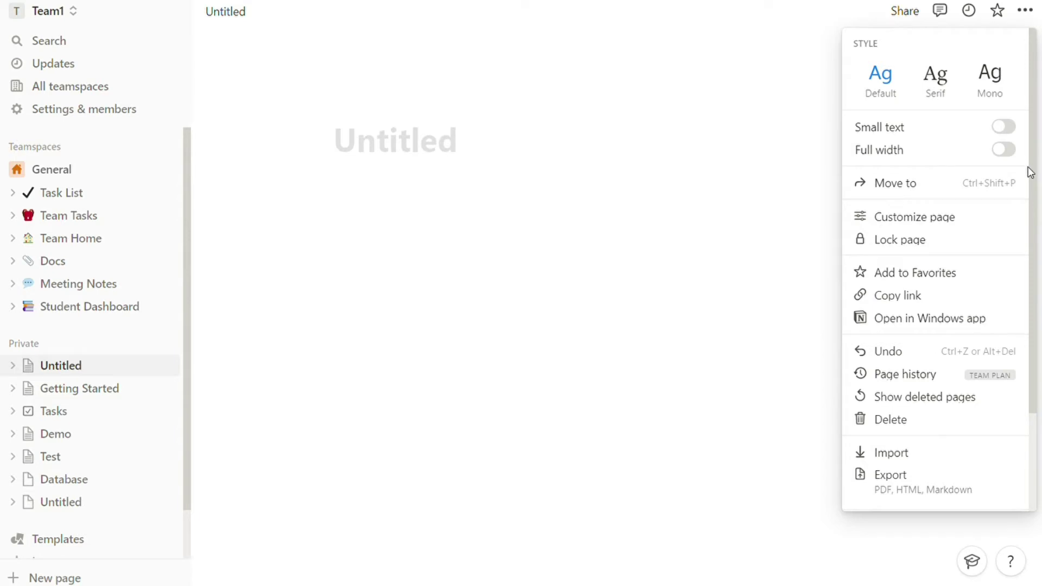
scroll(1030, 173, down, 3)
scroll(1029, 173, up, 3)
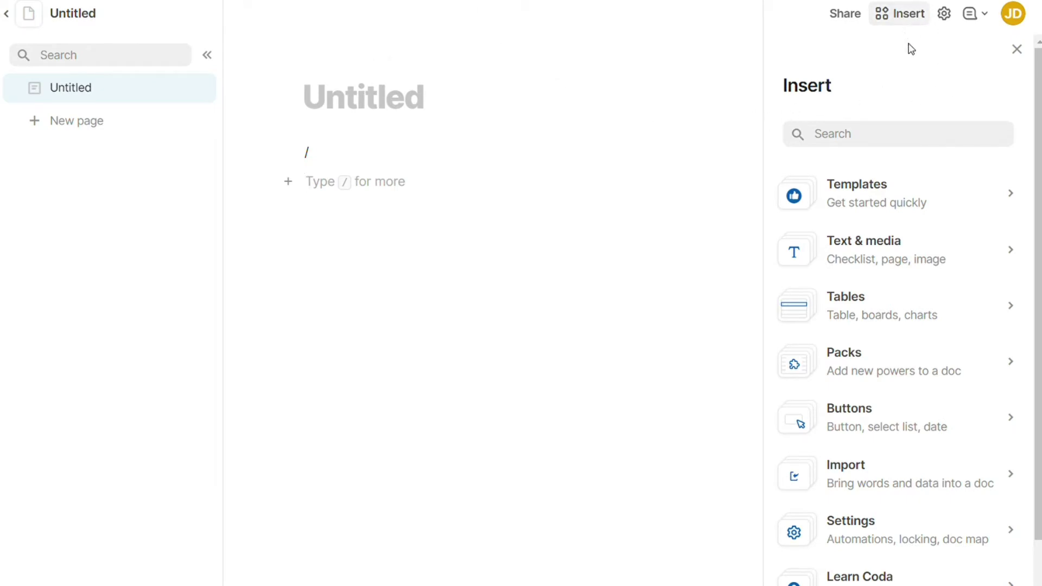
Step: Review the insertable element categories in the Coda doc, including the Text & media elements, then close the list
scroll(950, 158, down, 1)
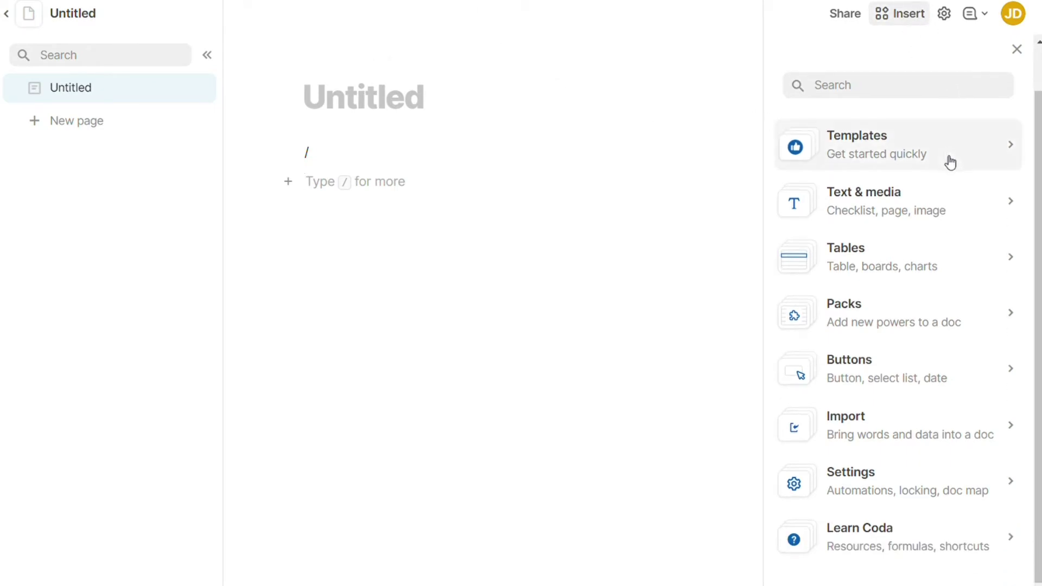
scroll(948, 162, up, 1)
click(903, 254)
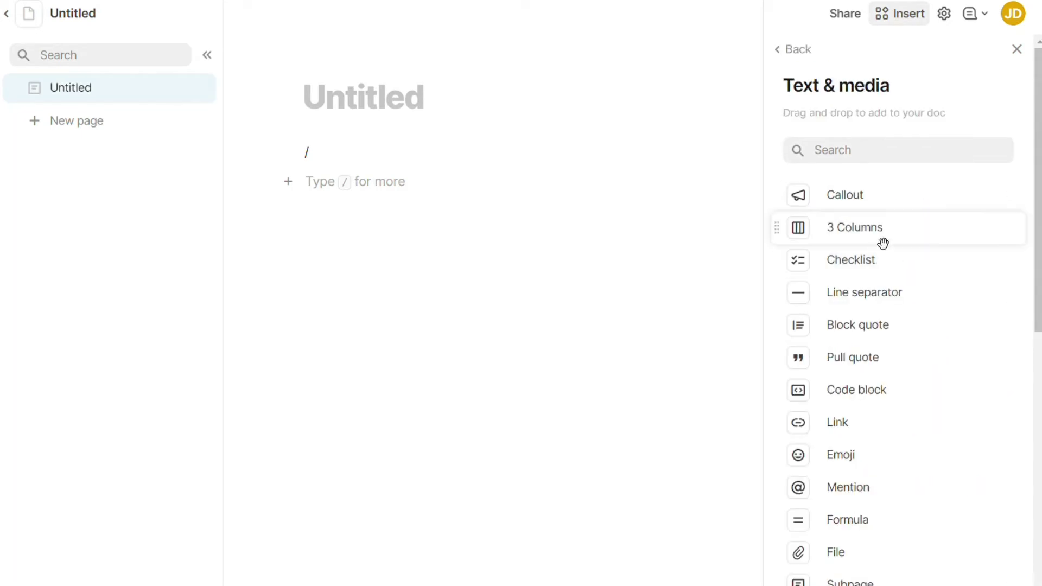
scroll(904, 228, down, 9)
scroll(900, 237, up, 9)
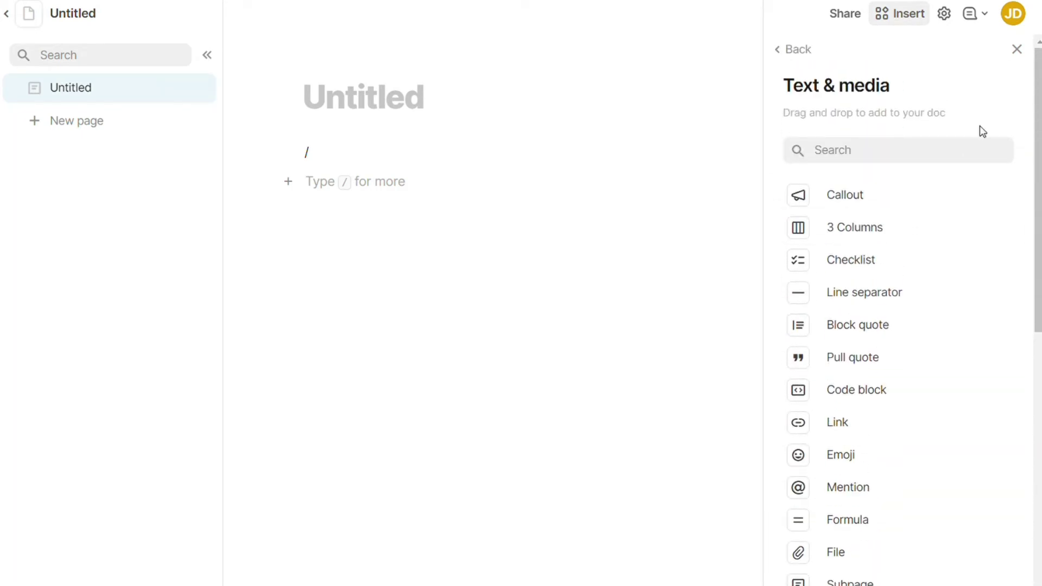
click(1015, 50)
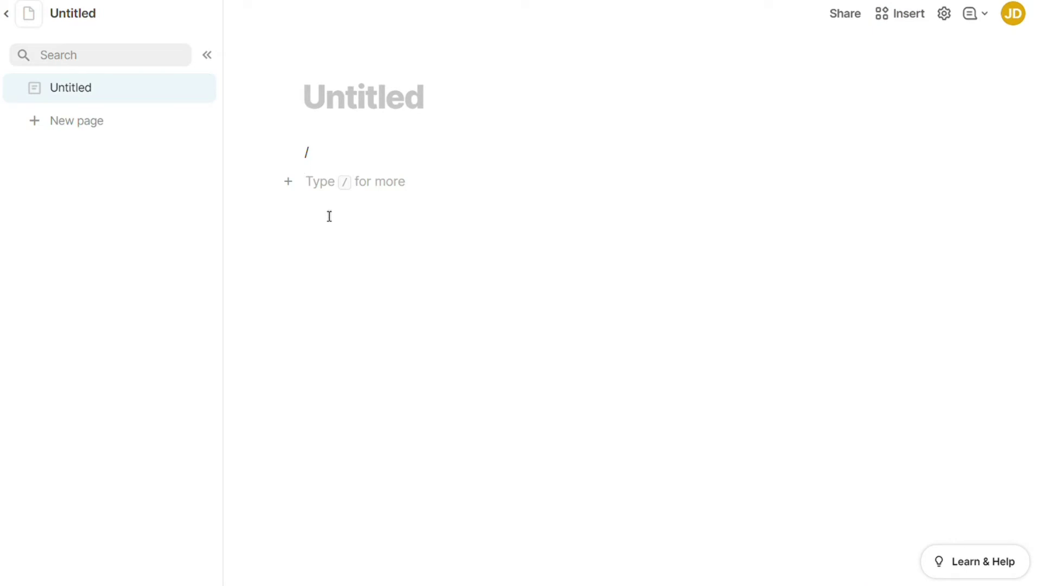
Step: Enter the text "TYUTRYA" below the slash in the Coda doc and make all the body text bold
text(TYUTRYA)
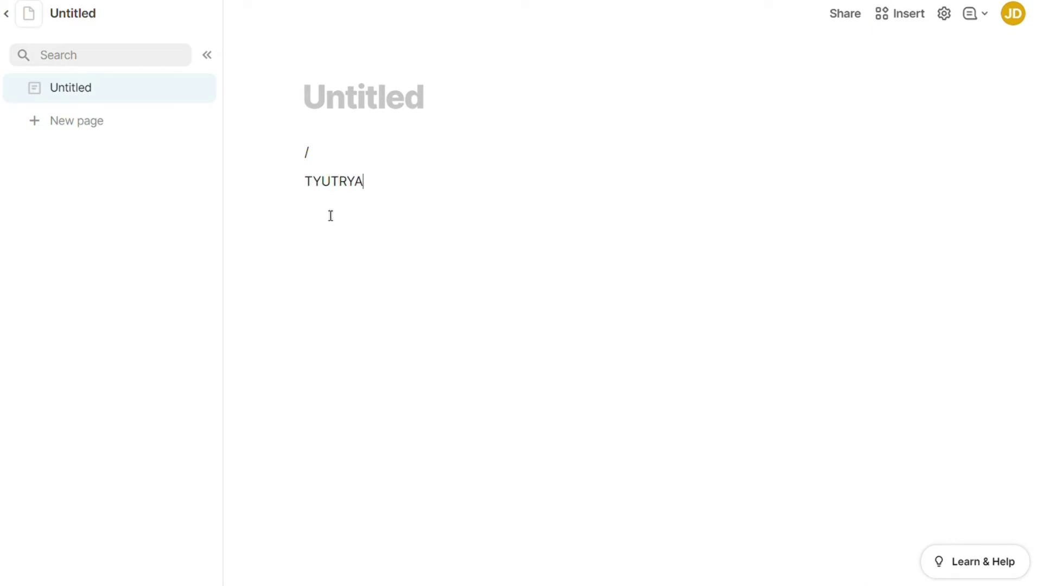
key(ctrl+a)
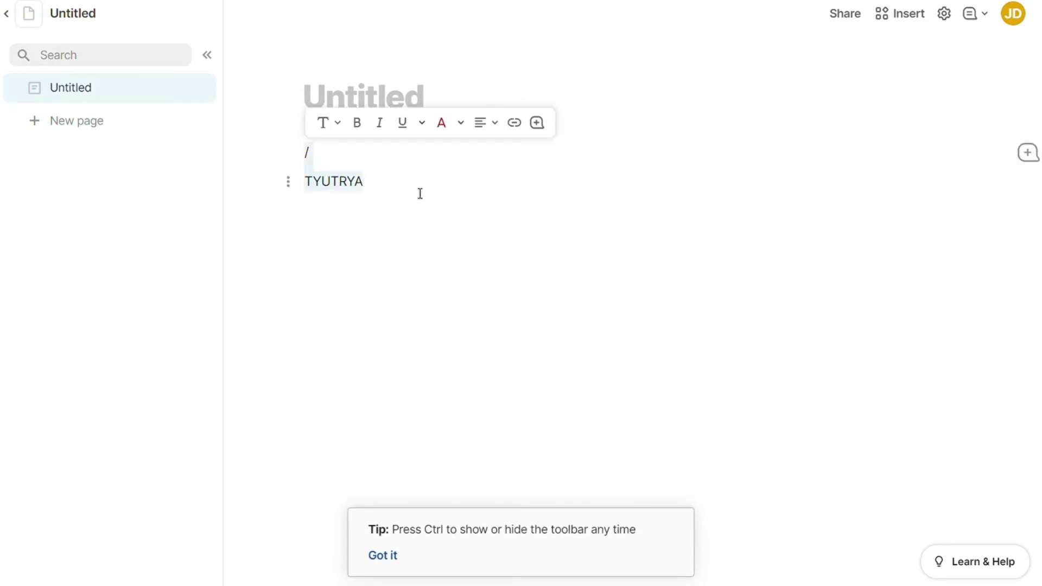
click(359, 124)
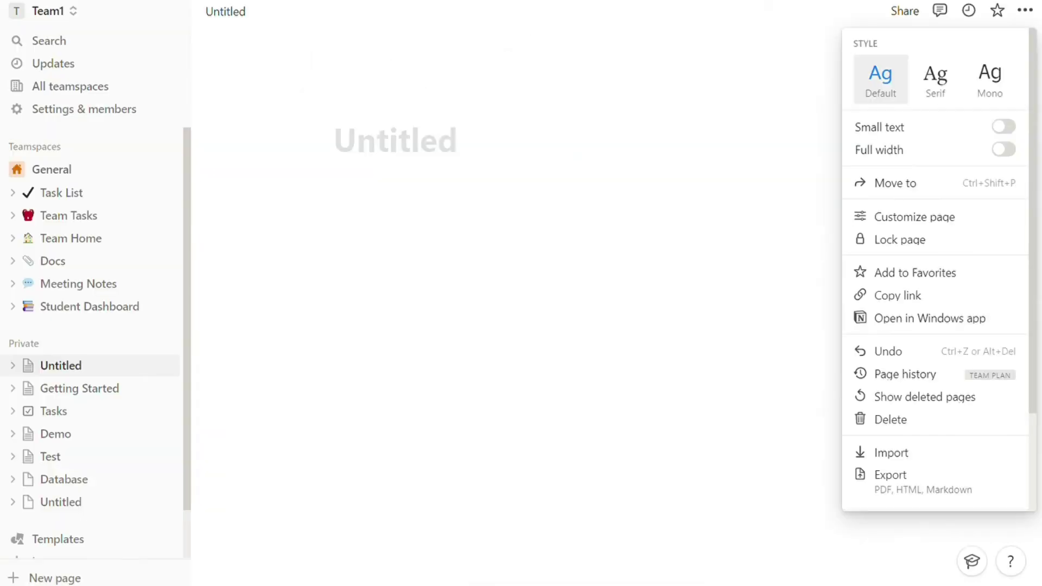
Step: Enter the text "ESGDRH" in the body of the untitled Notion page and select all of it
click(435, 193)
text(ESG)
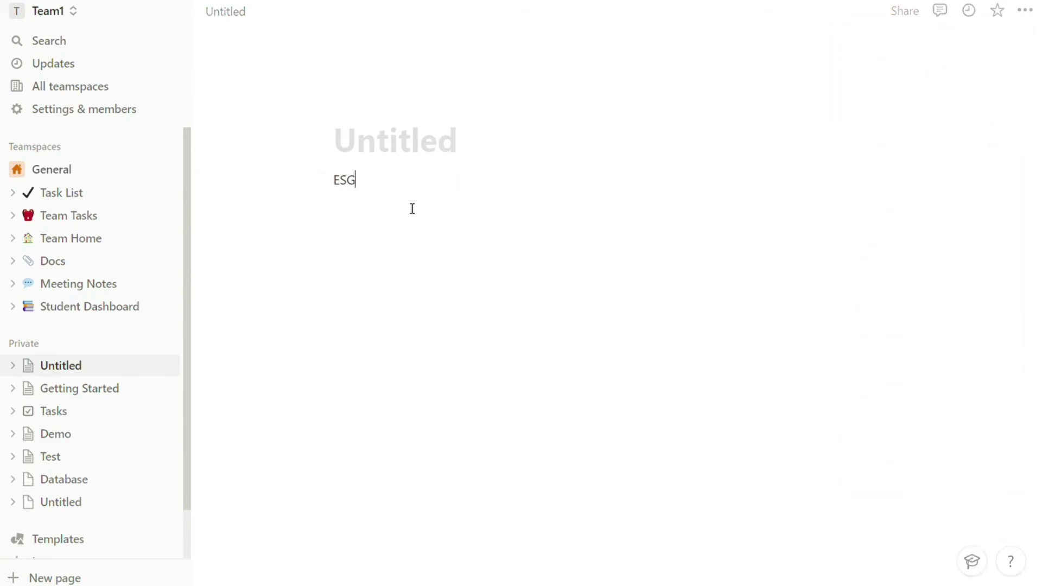
text(DRH)
key(ctrl+a)
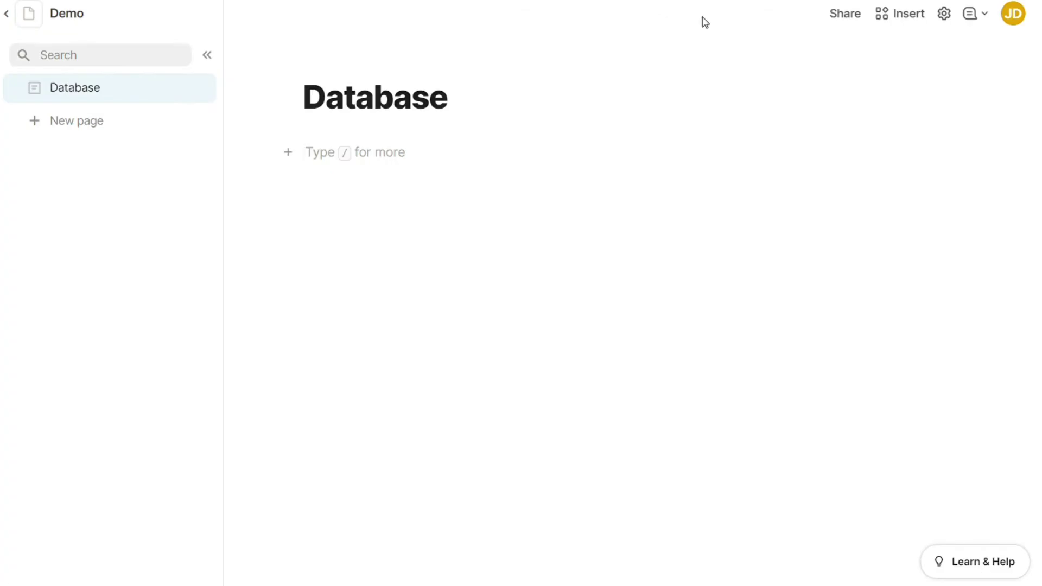
Step: List the insertable table types in the Coda Demo doc, then set up the Notion Database page as a Table database
click(902, 21)
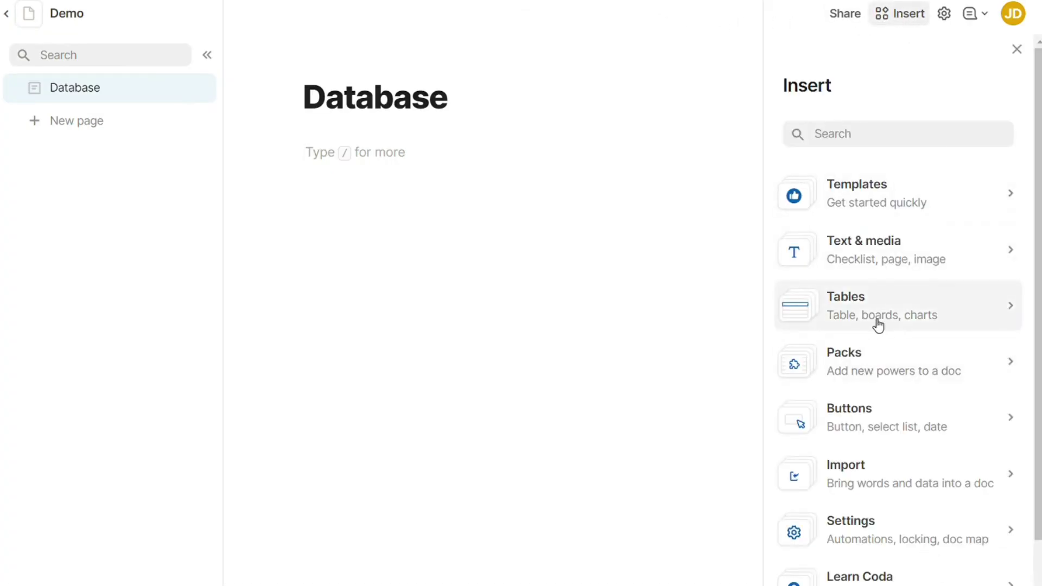
click(920, 310)
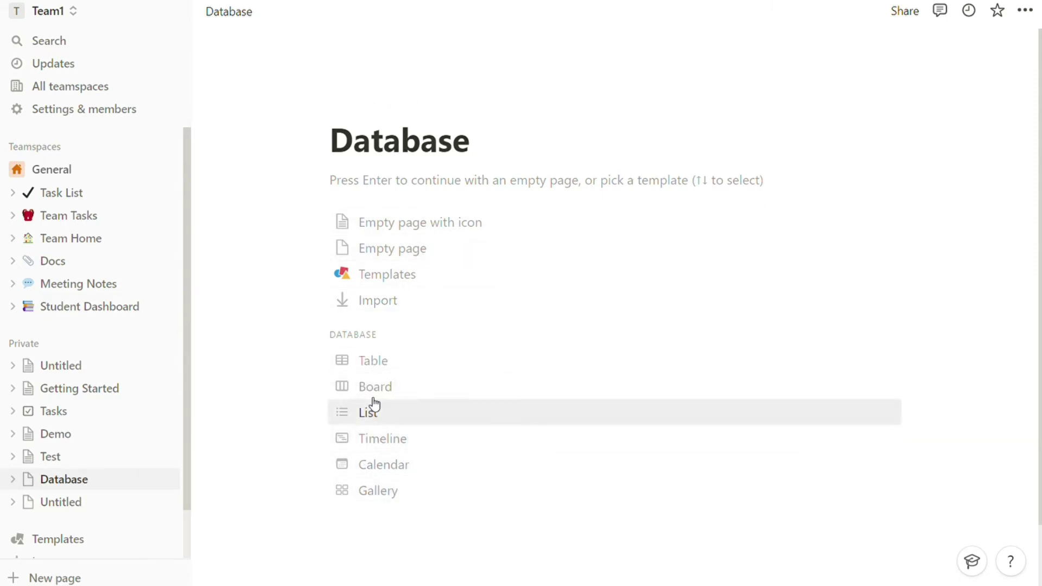
drag(384, 337, 336, 340)
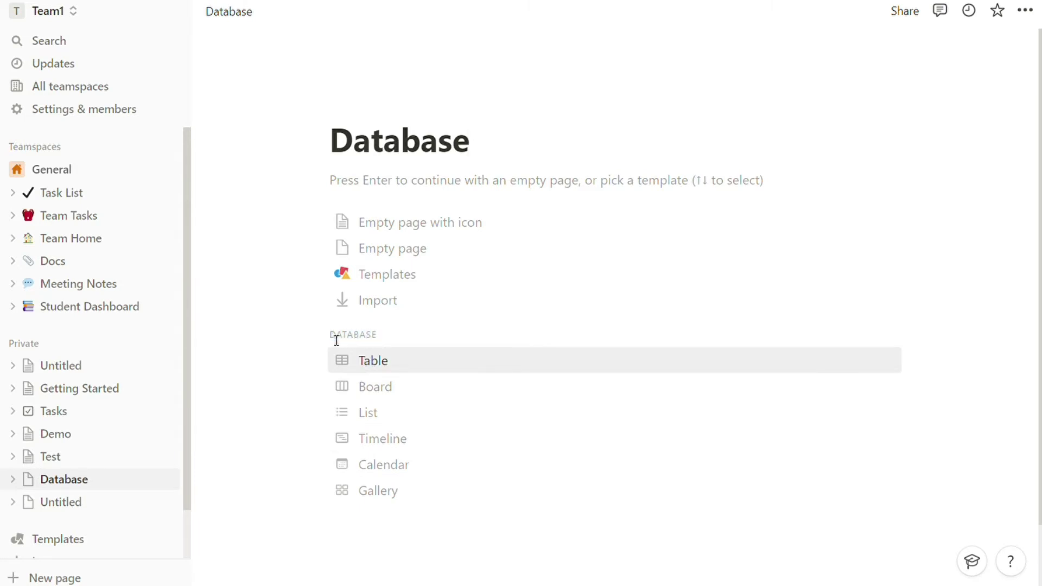
click(415, 372)
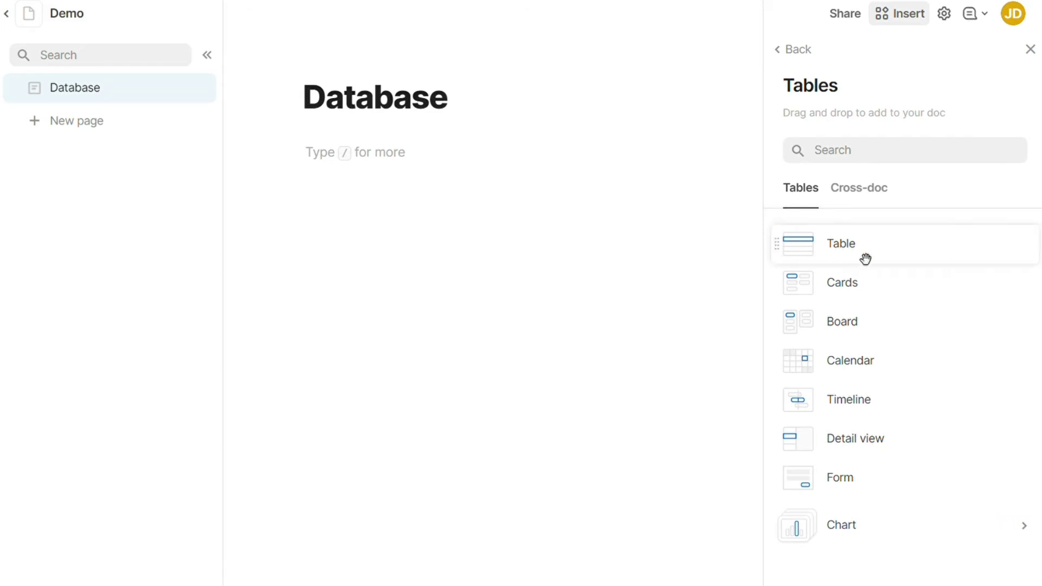
Step: Insert a table on the Coda Database page, and add another view sourced from Task List to the Notion Database page
drag(865, 259, 558, 266)
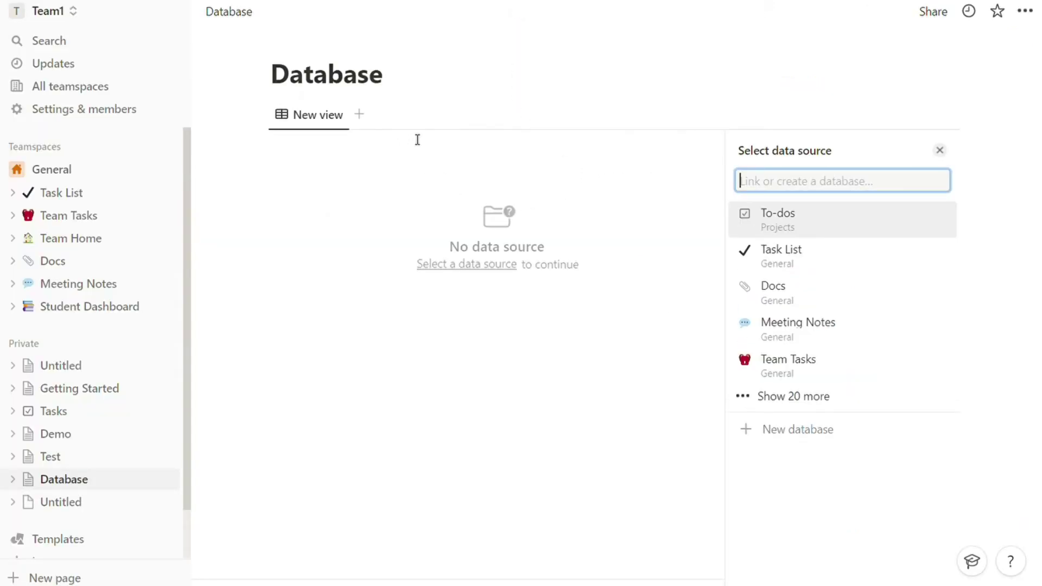
click(359, 115)
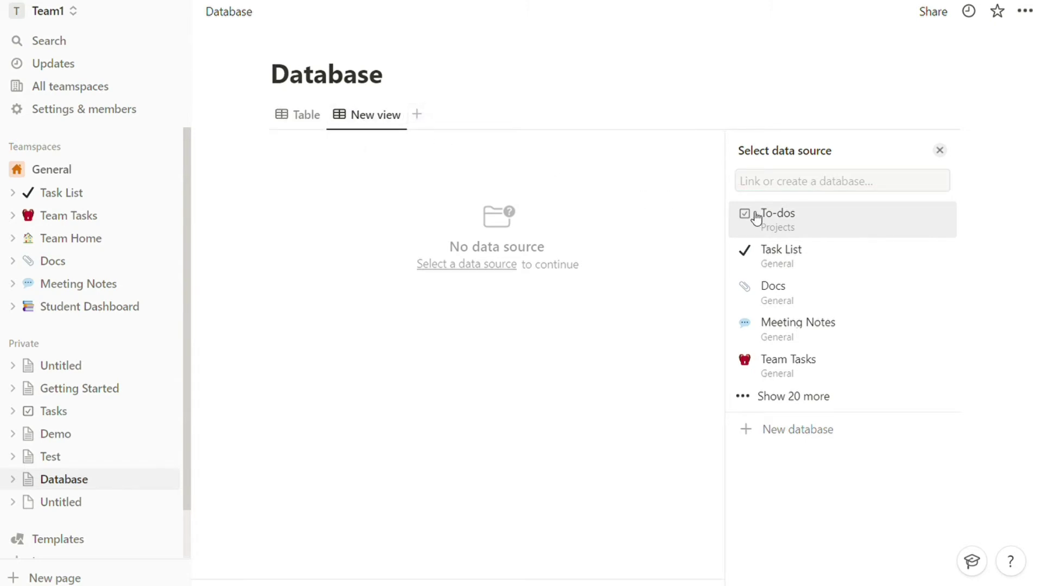
click(793, 252)
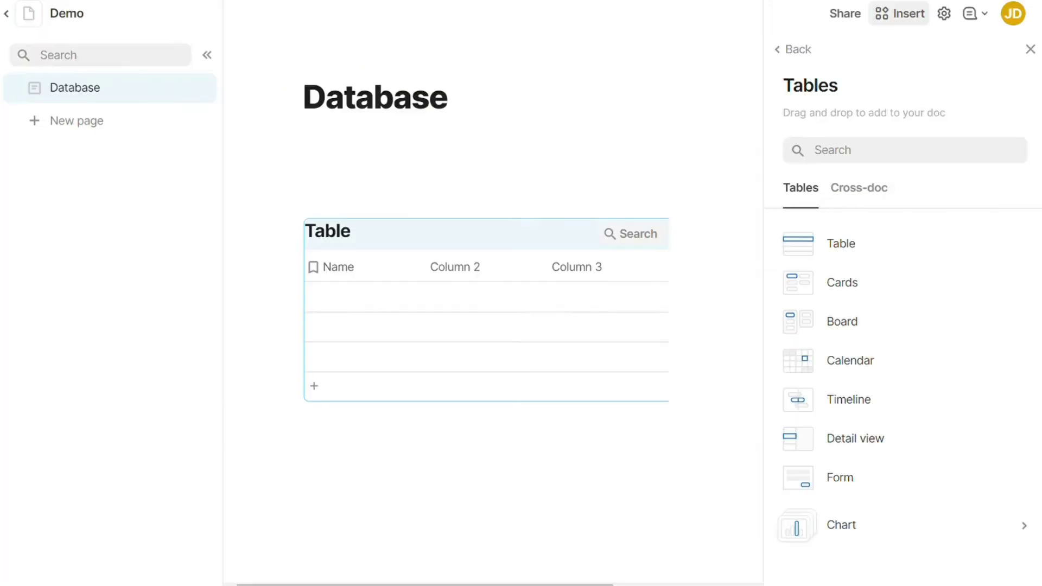
Step: Add another element from the table types below the existing table on the Coda Database page
drag(906, 303, 534, 452)
click(655, 239)
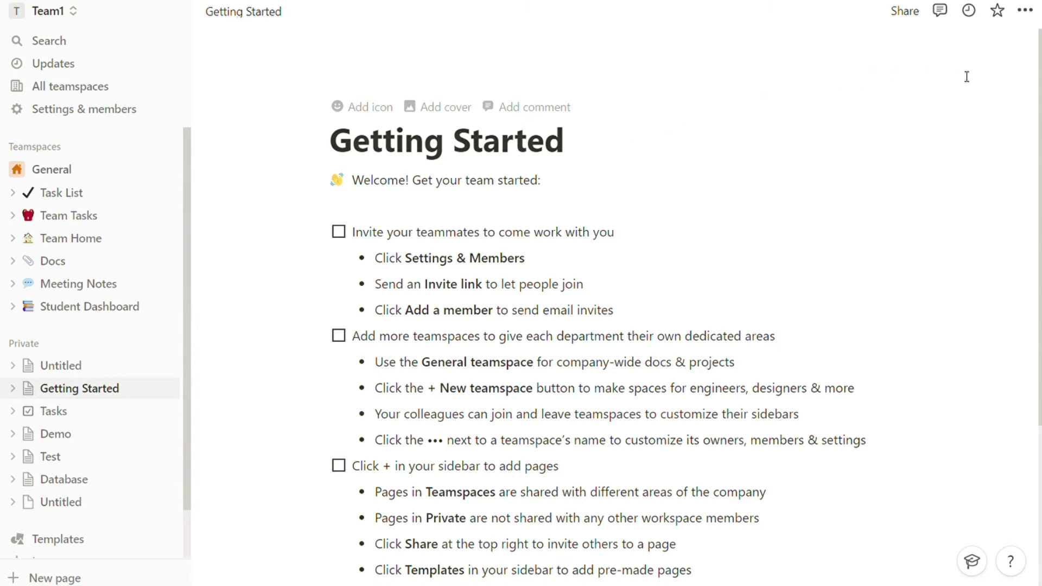
Step: Review the page options of Notion's Getting Started page and the full list of available connections, then close them
click(1027, 17)
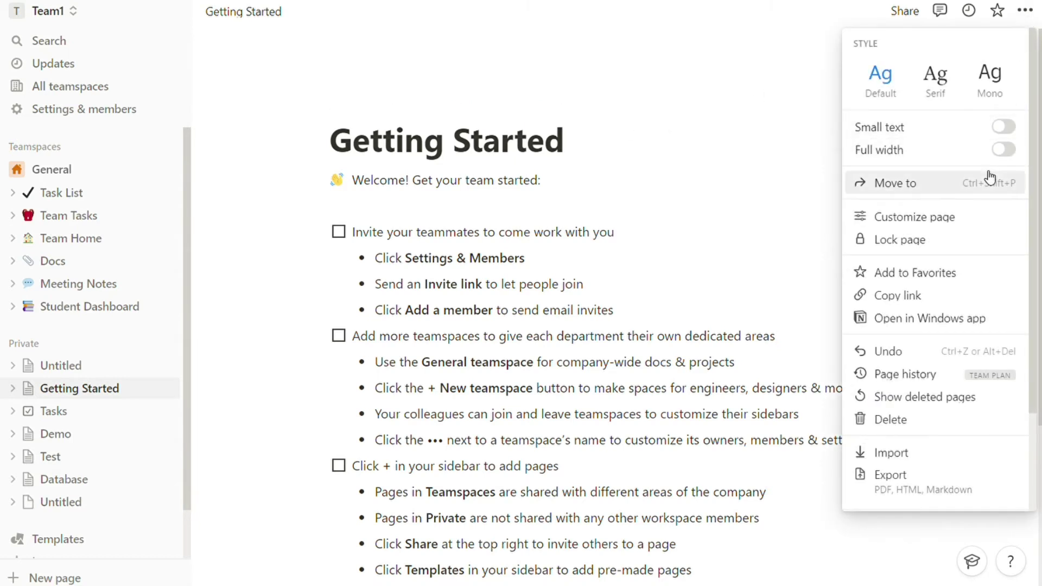
scroll(928, 109, down, 3)
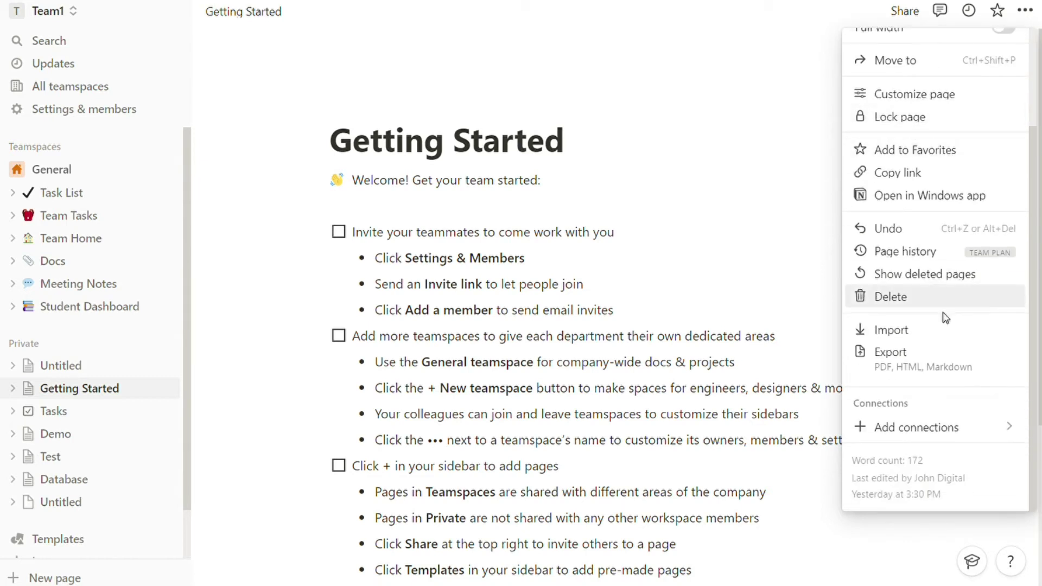
mouse_move(876, 439)
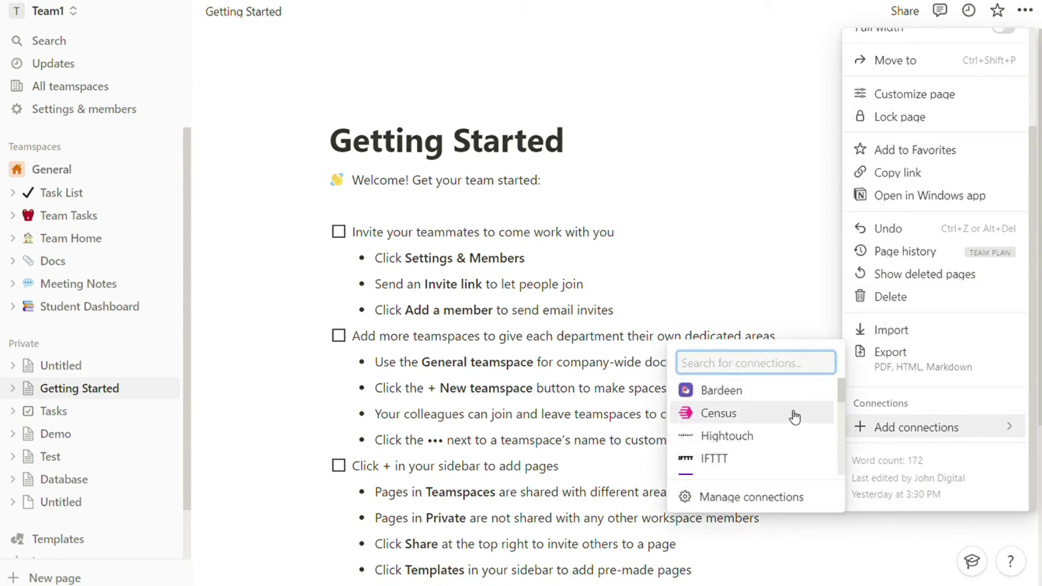
scroll(774, 400, down, 2)
scroll(774, 402, down, 2)
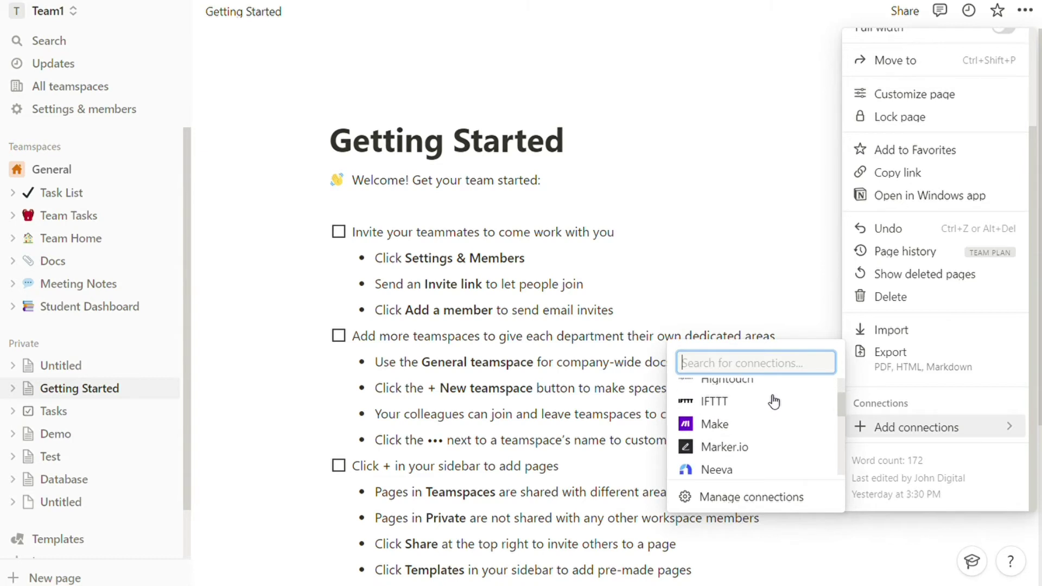
scroll(774, 402, down, 3)
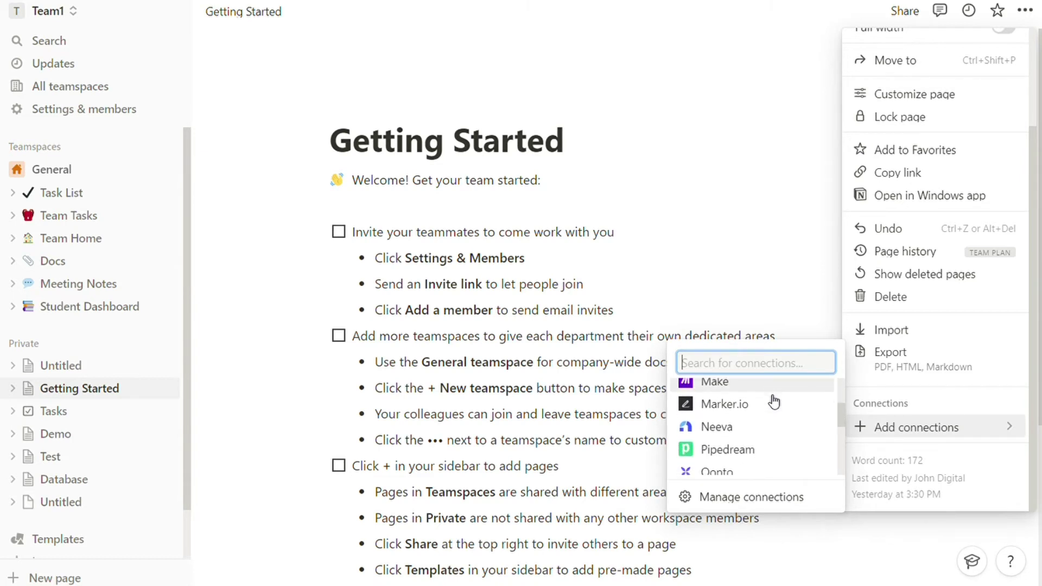
scroll(774, 401, down, 3)
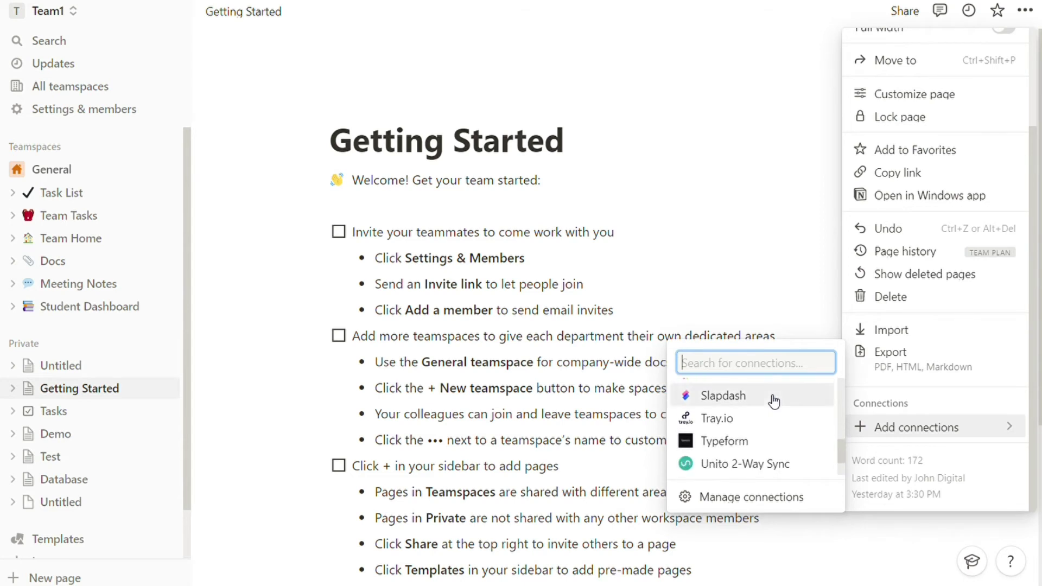
scroll(755, 436, down, 2)
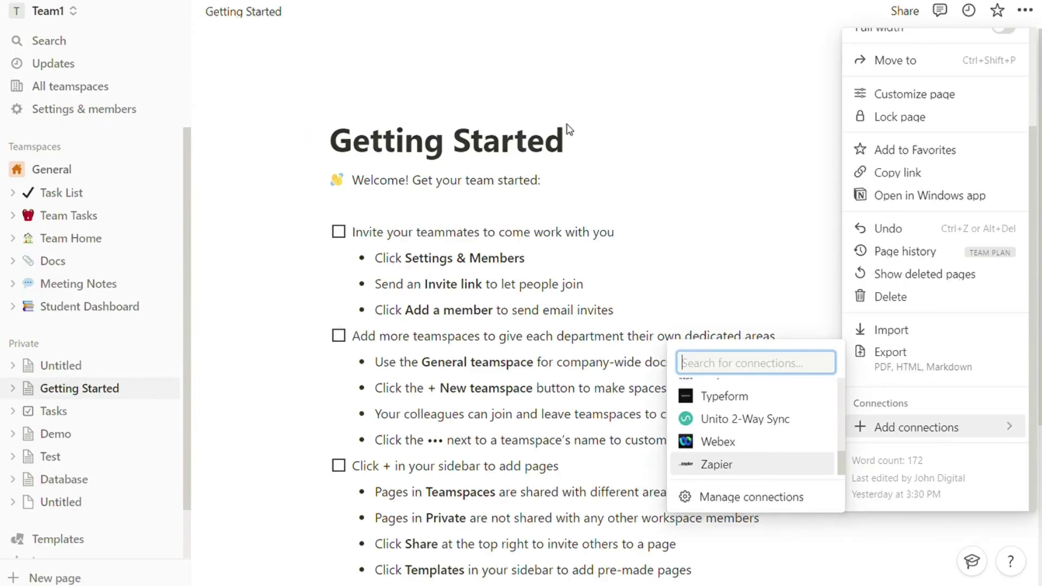
click(579, 149)
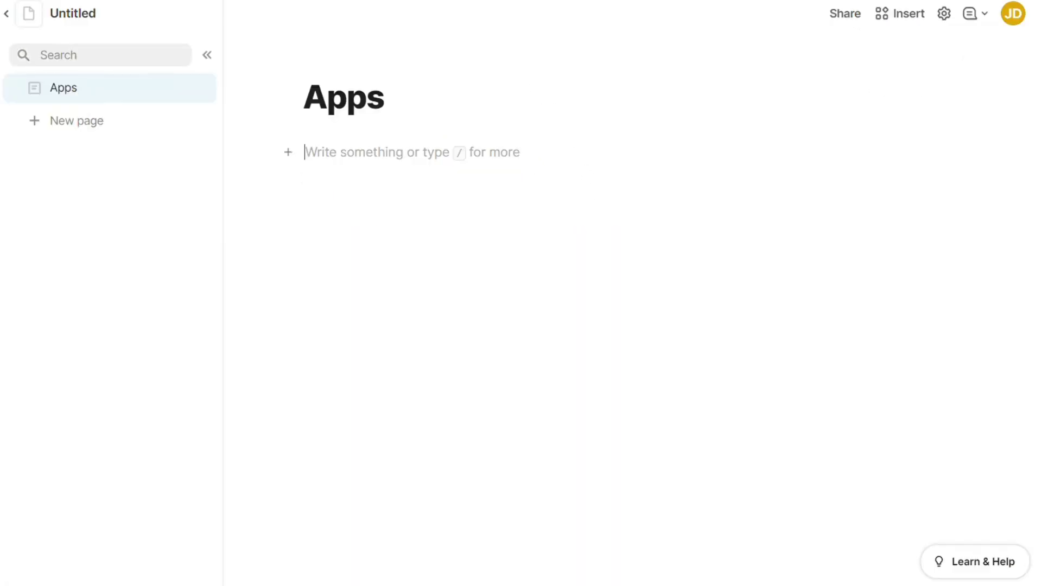
Step: Browse the Packs insertable in the untitled Coda doc with the Apps page, then look through Coda's Packs web page
click(903, 22)
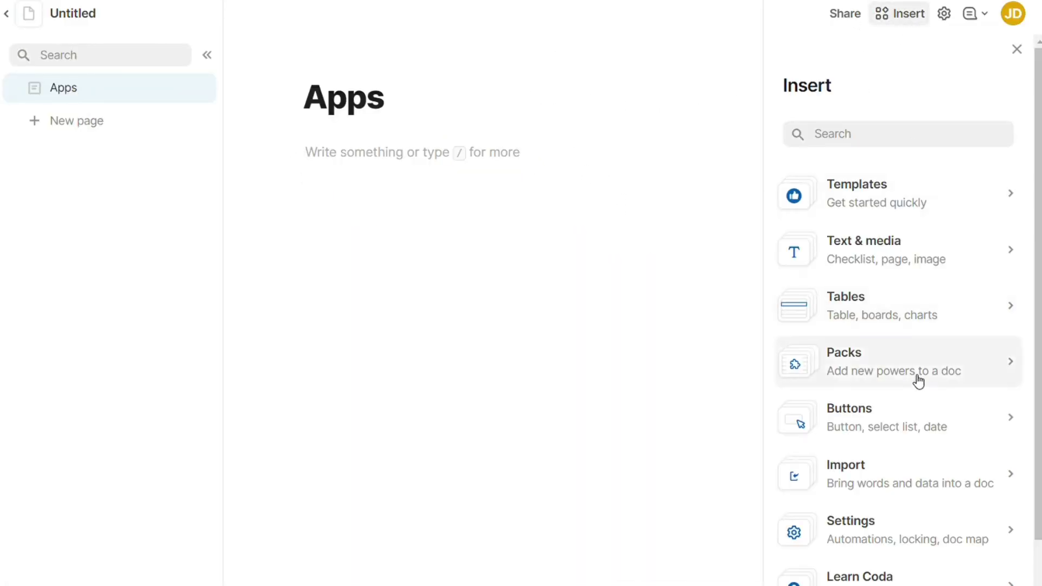
click(901, 380)
scroll(890, 326, down, 2)
scroll(887, 293, down, 7)
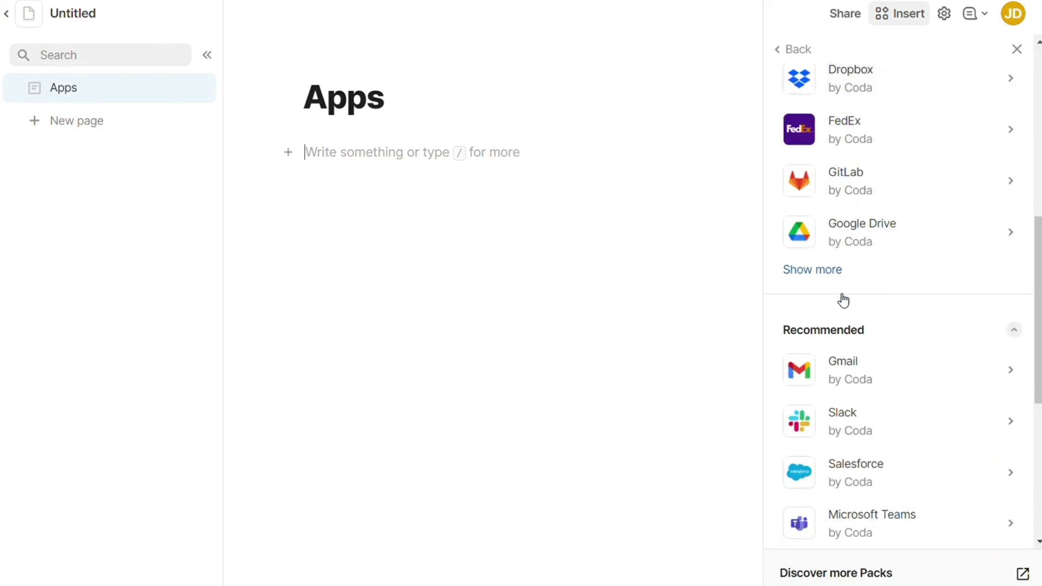
scroll(865, 337, down, 7)
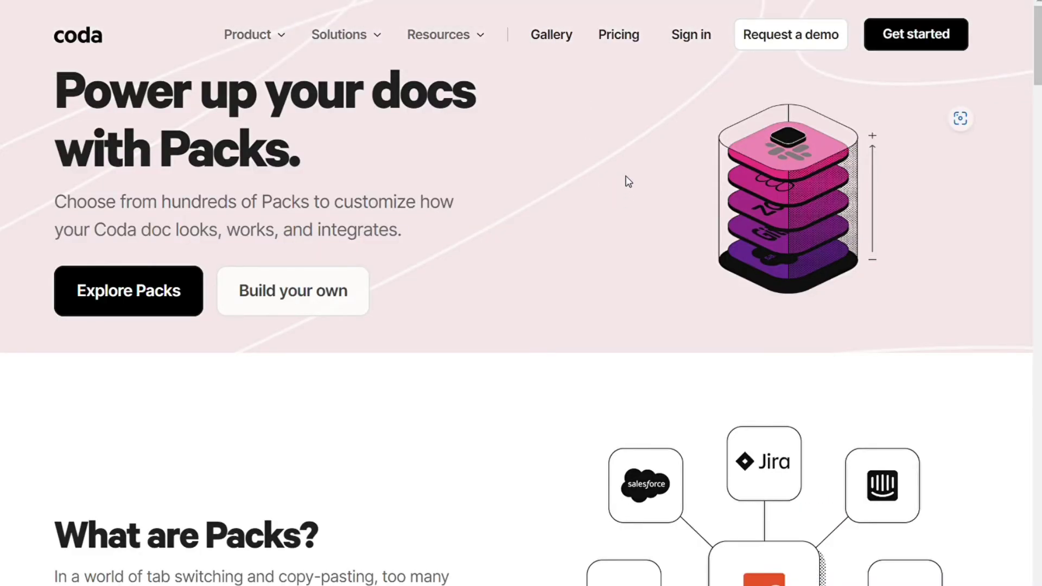
scroll(628, 181, down, 7)
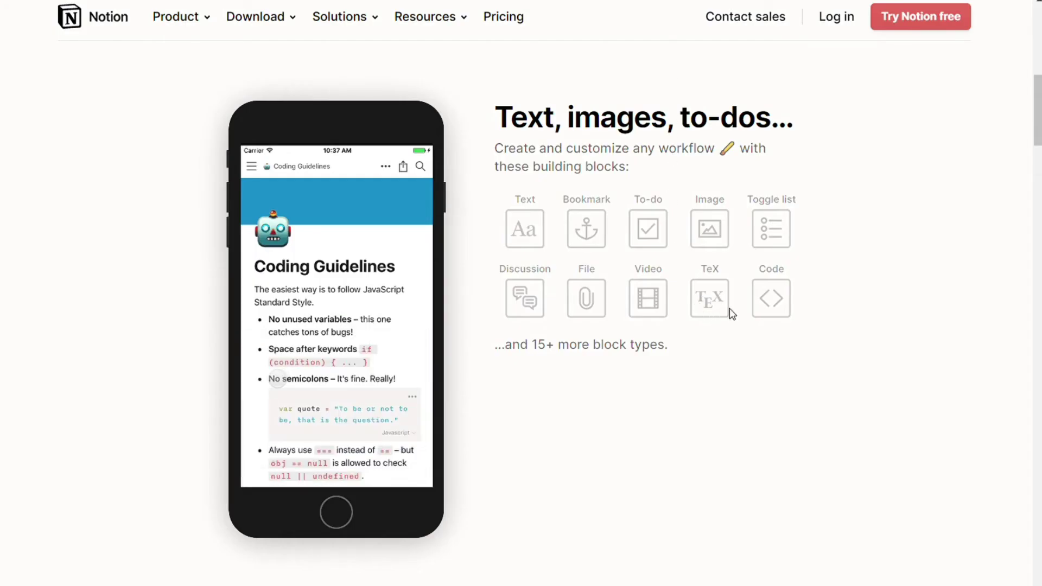
Step: Look through Notion's product web page on building blocks and the Team hub example on Coda's knowledge management page
scroll(753, 218, down, 3)
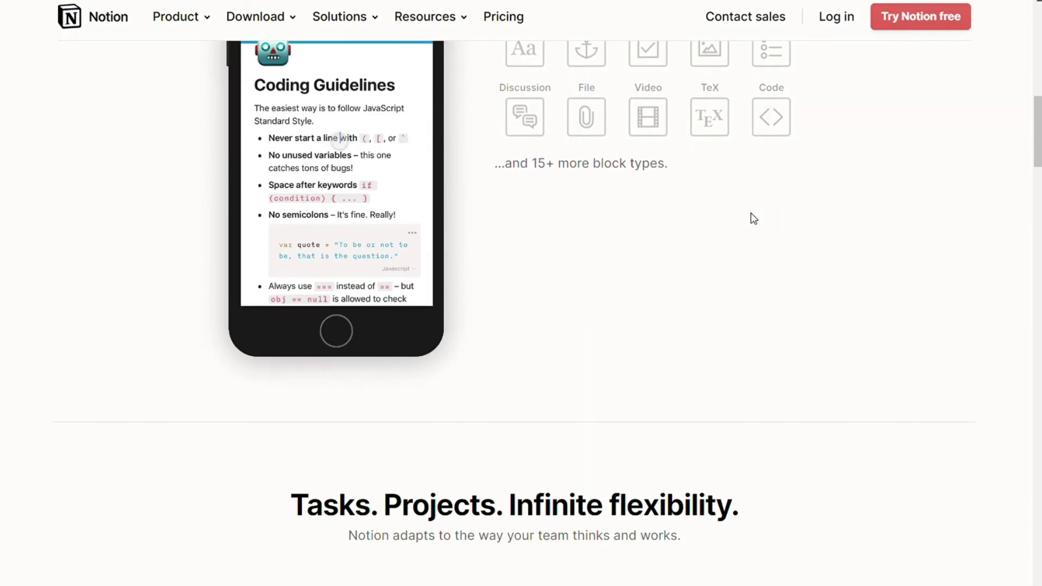
scroll(753, 219, down, 9)
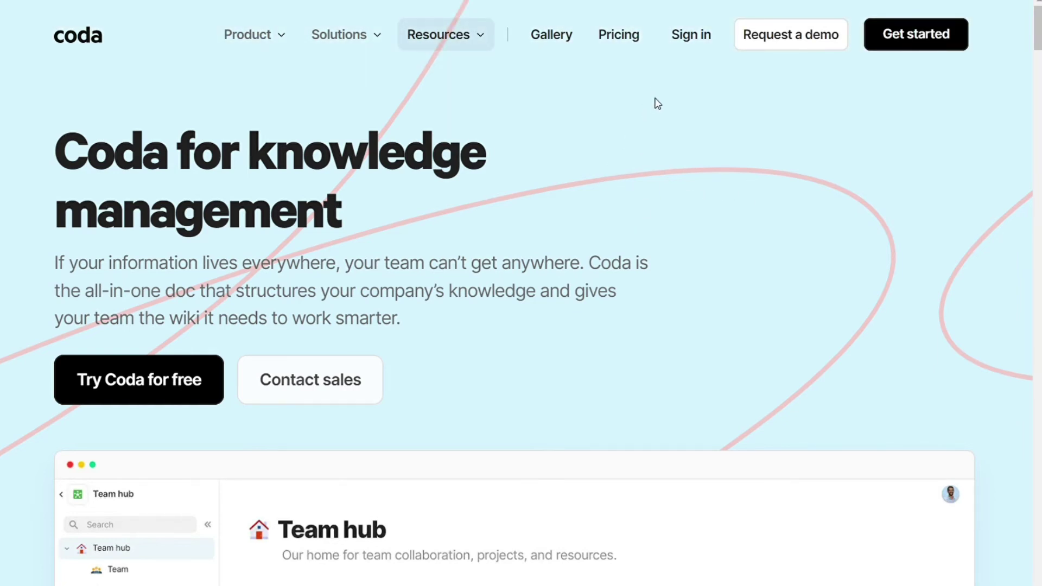
scroll(654, 107, down, 8)
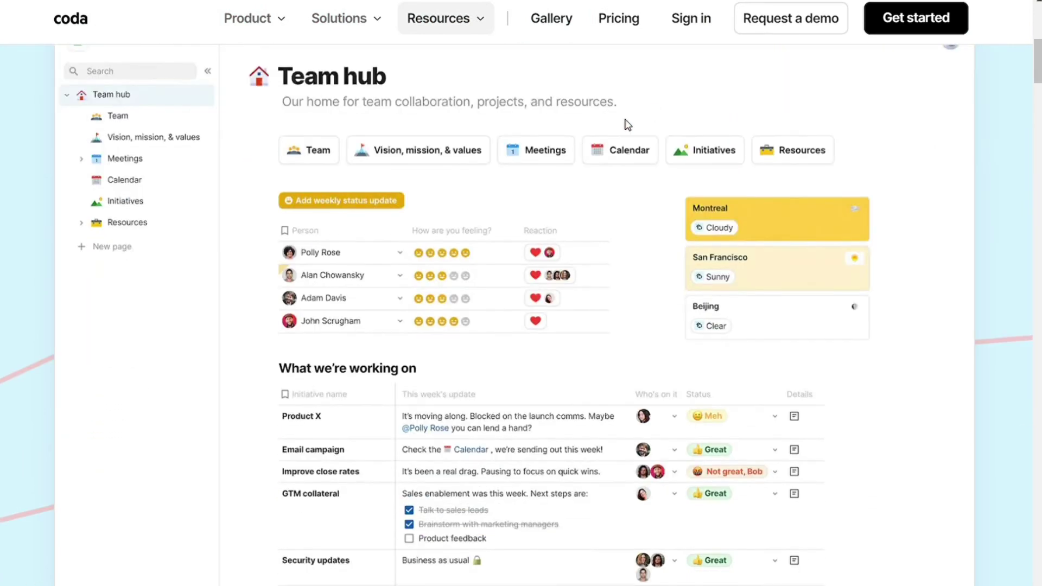
scroll(649, 253, up, 1)
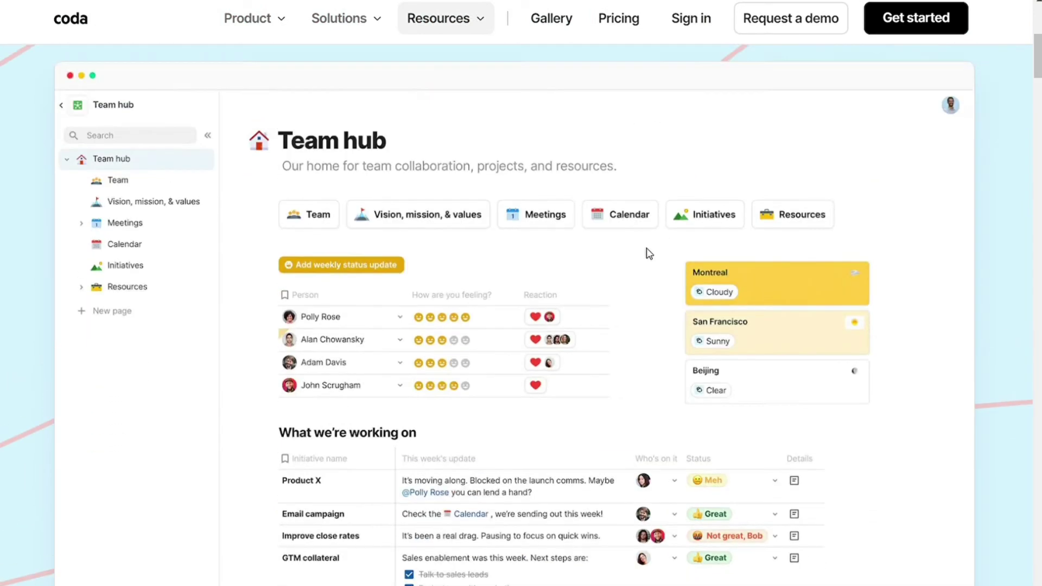
scroll(649, 253, up, 7)
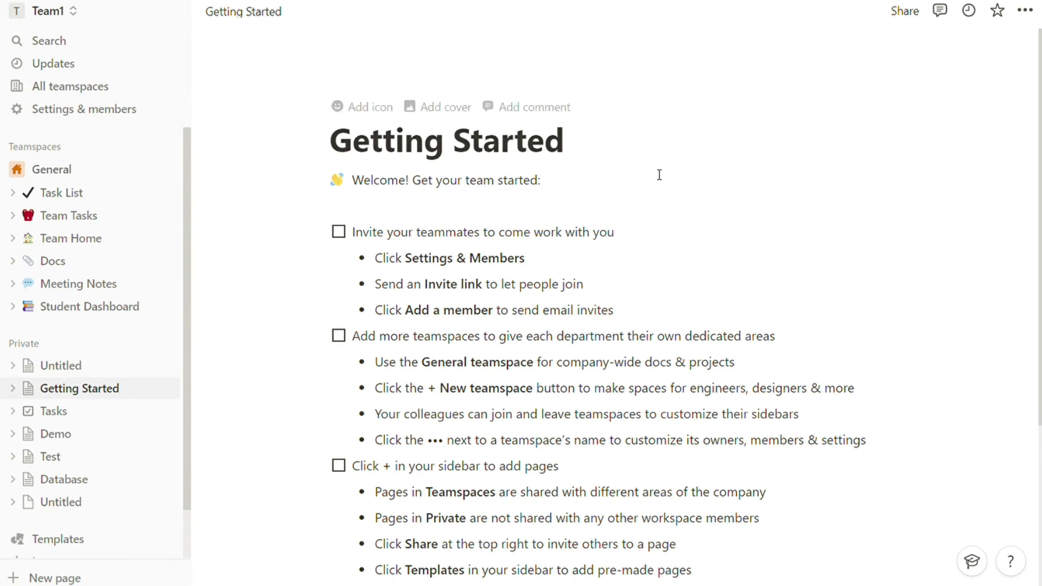
Step: Add an icon to Notion's Getting Started page, examine the emoji choices for it, and remove the icon again
click(381, 120)
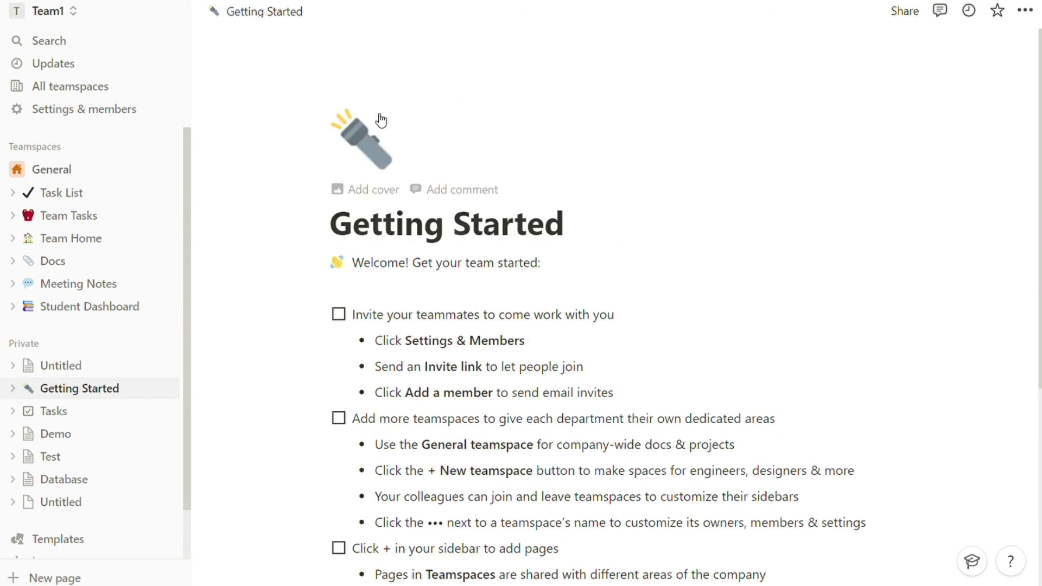
click(368, 138)
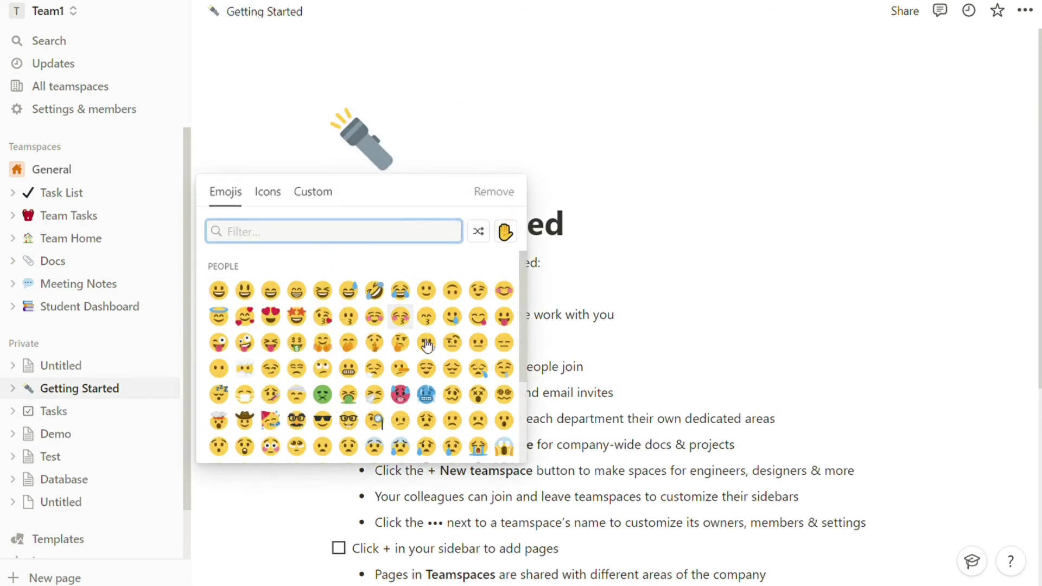
click(629, 182)
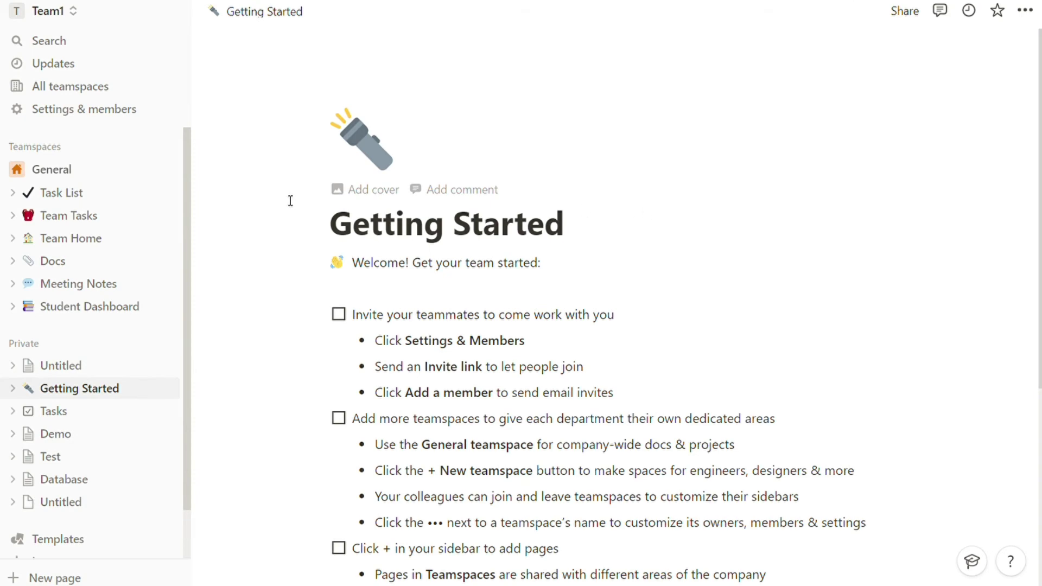
click(379, 130)
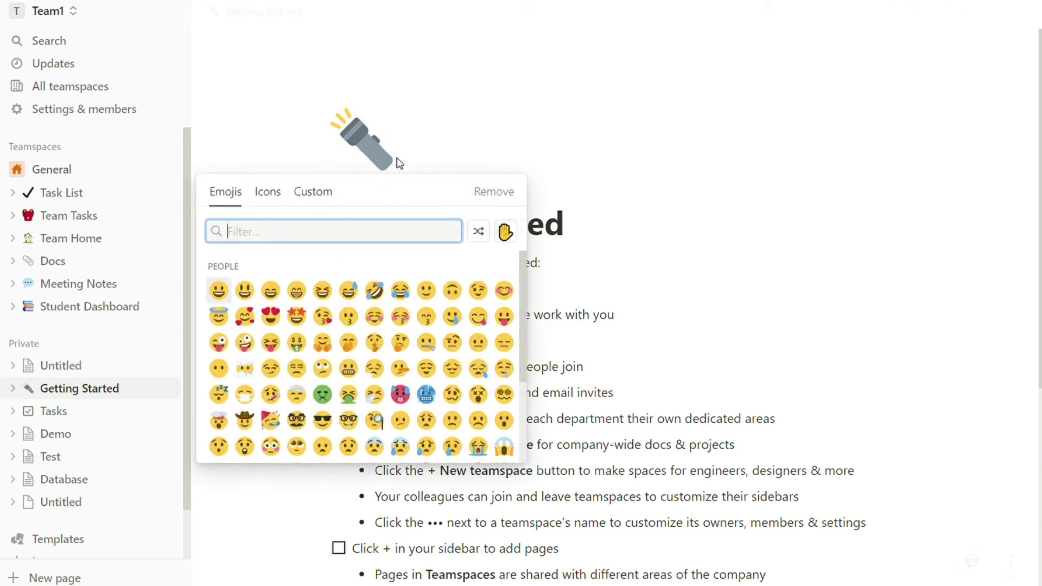
click(493, 191)
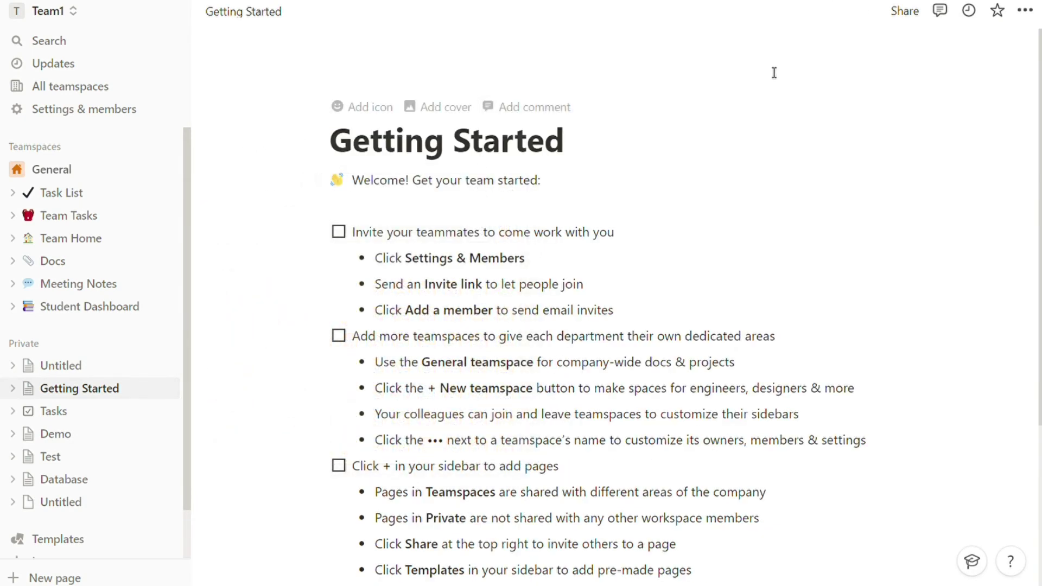
Step: Open a new private page in Notion to view its starting options and close it without entering anything
click(90, 578)
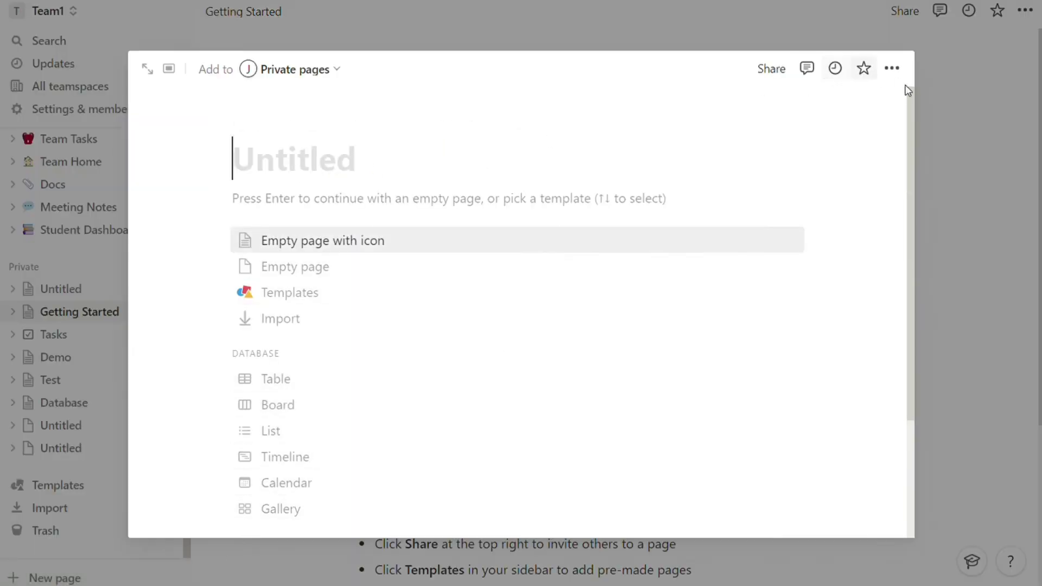
click(942, 100)
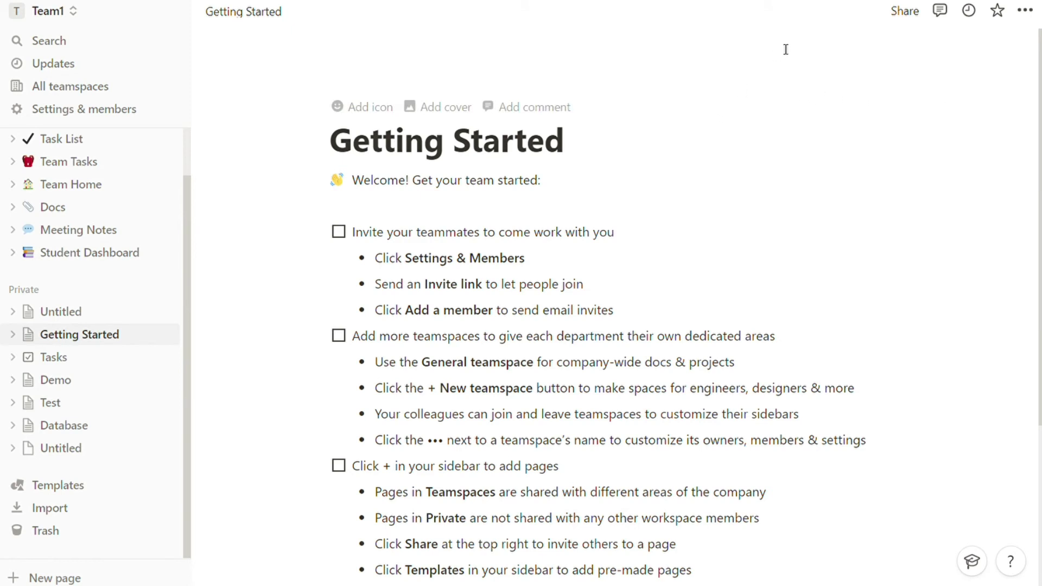
click(593, 150)
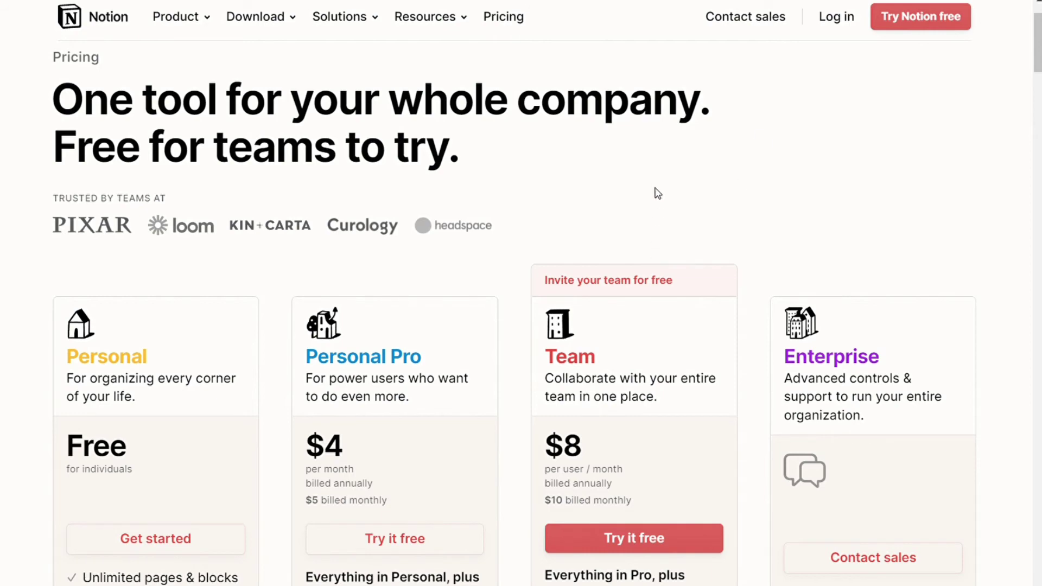
Step: Examine the free Personal plan on Notion's pricing page, including the details behind its listed features
scroll(653, 178, down, 2)
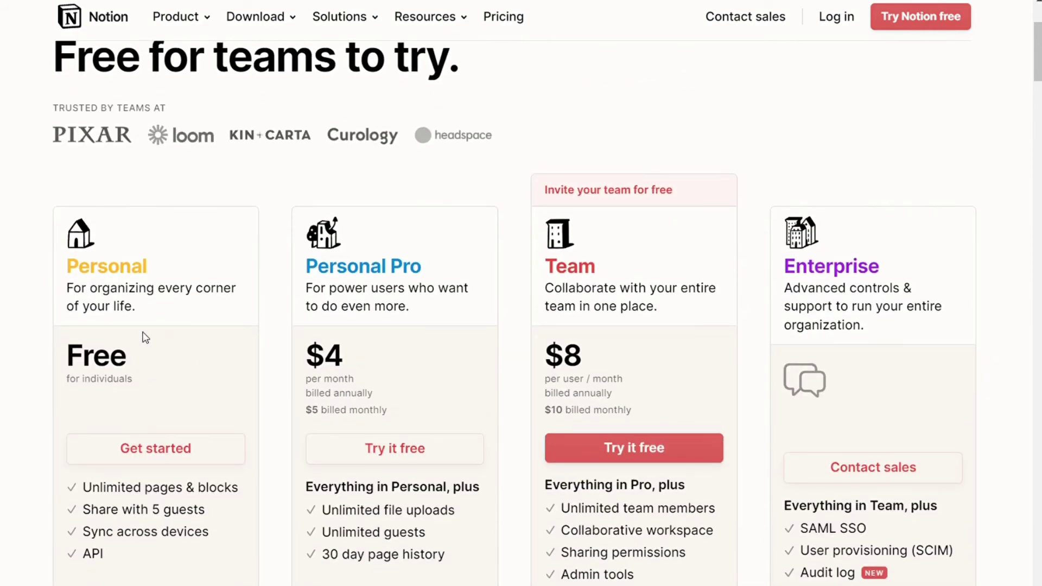
scroll(114, 336, down, 2)
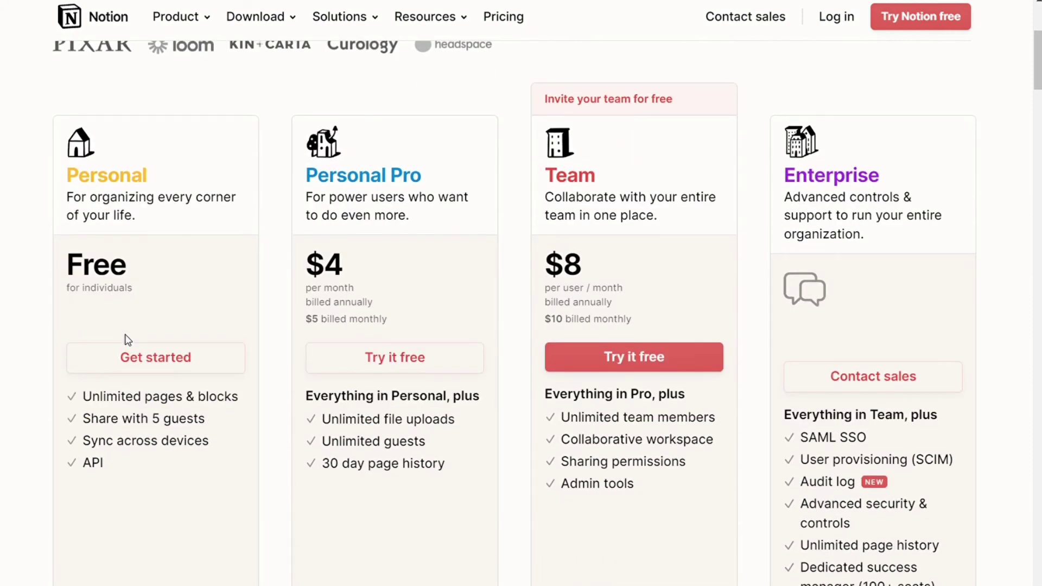
scroll(128, 338, down, 2)
mouse_move(232, 310)
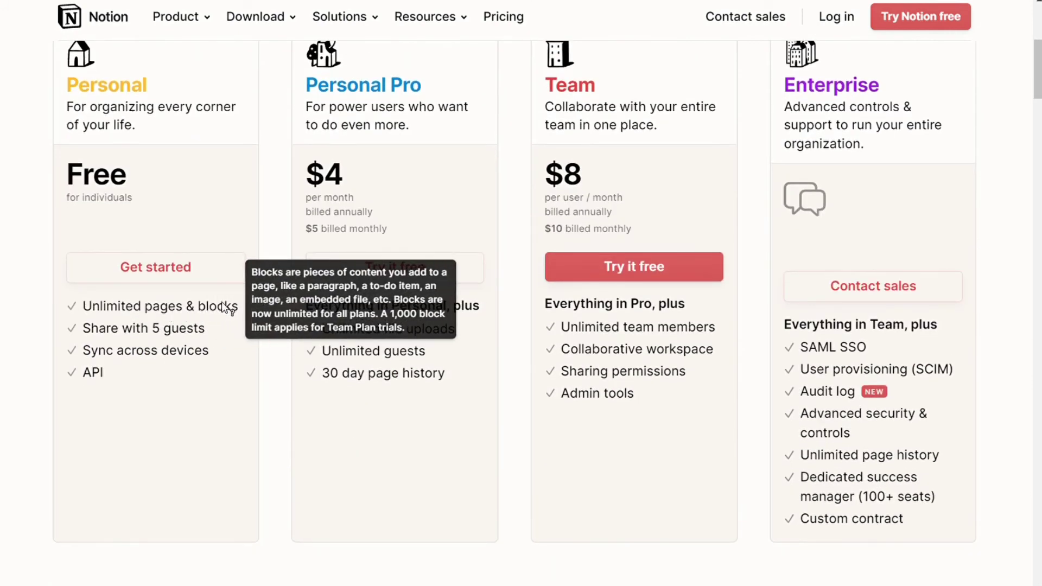
mouse_move(204, 338)
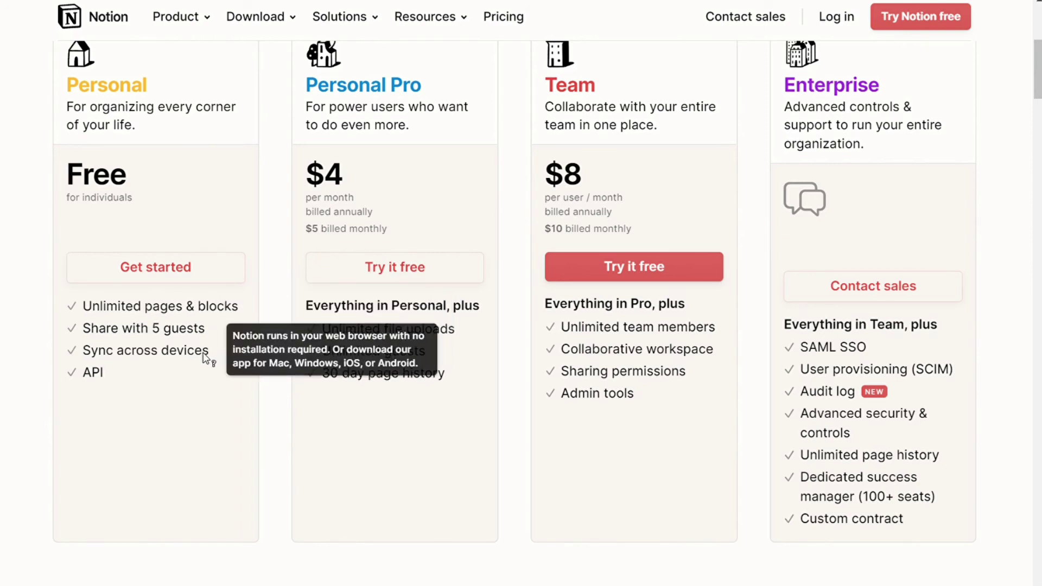
mouse_move(99, 379)
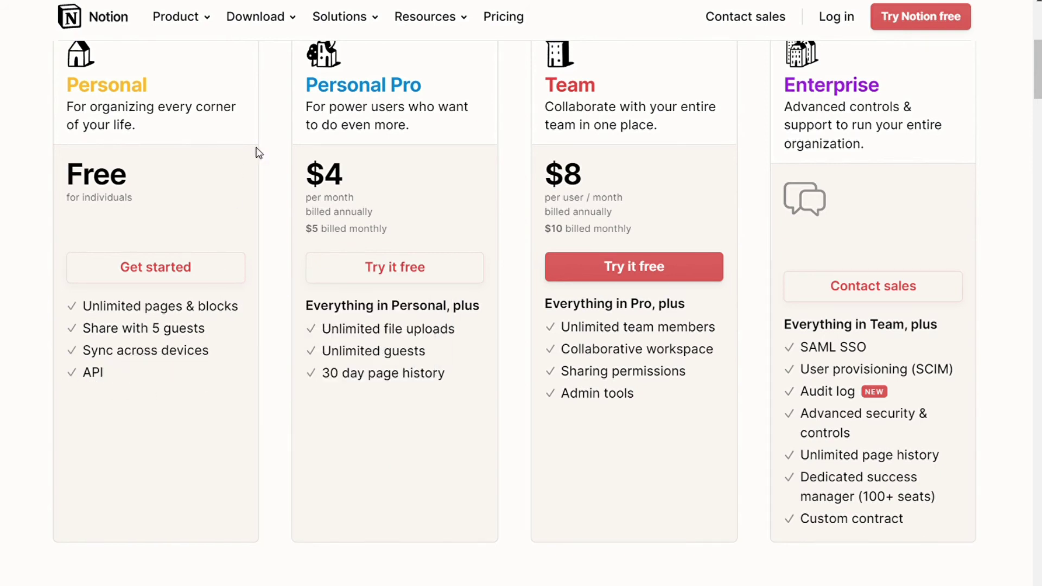
Step: Examine the Personal Pro plan's annual and monthly billing and its extra features on Notion's pricing page
triple_click(379, 214)
triple_click(381, 227)
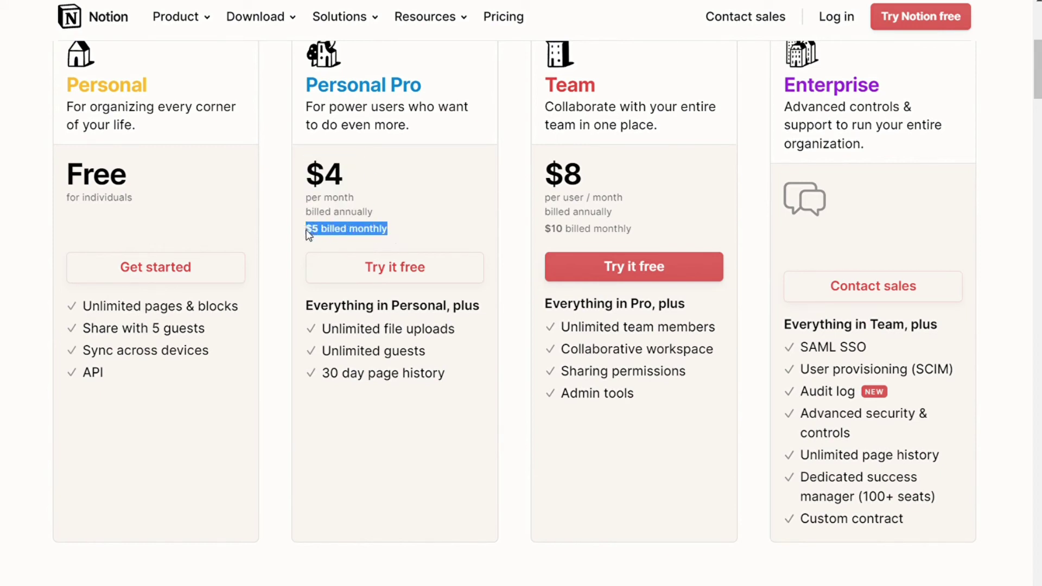
click(468, 225)
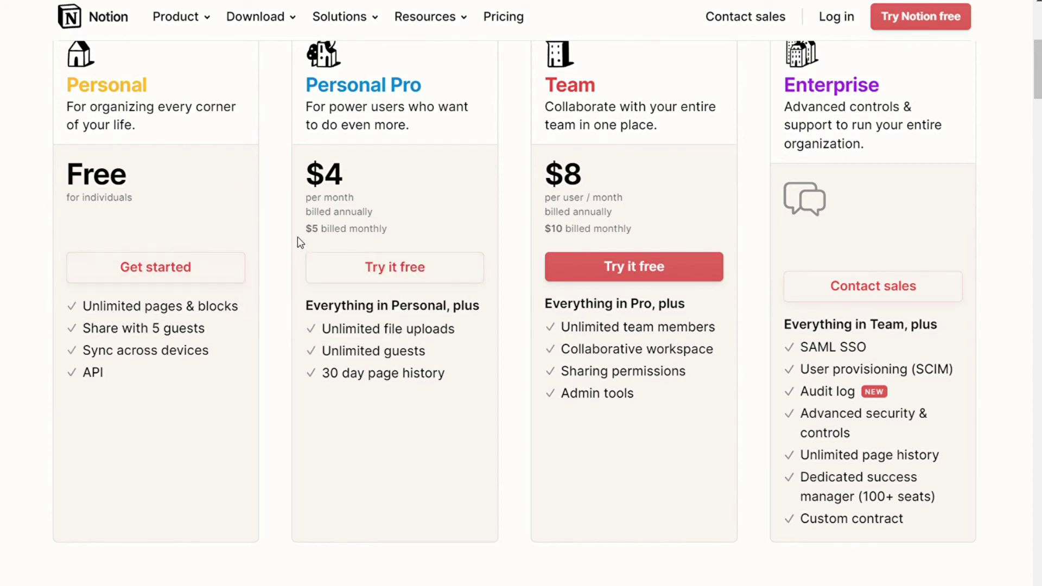
mouse_move(470, 334)
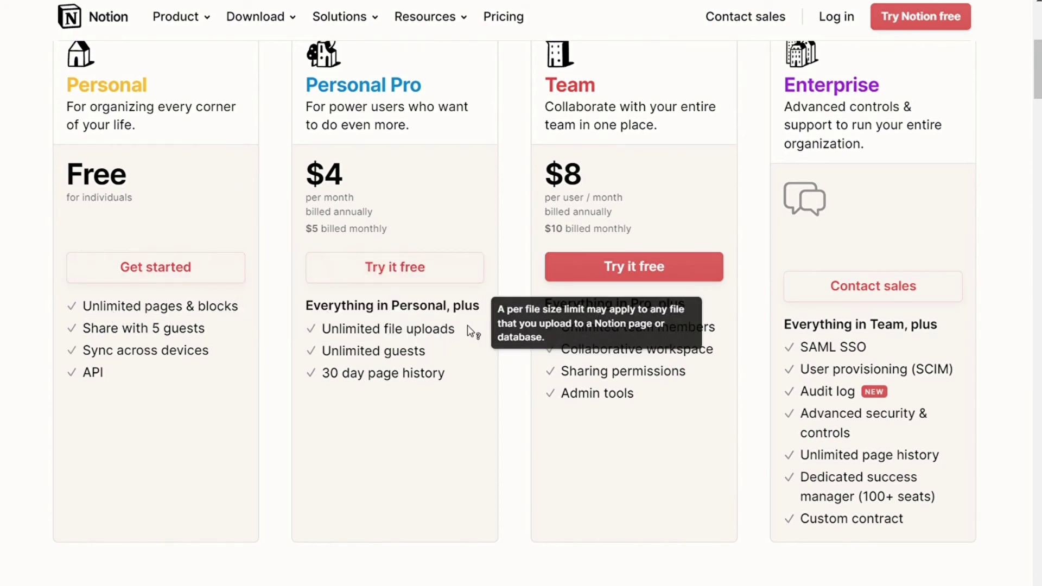
mouse_move(410, 383)
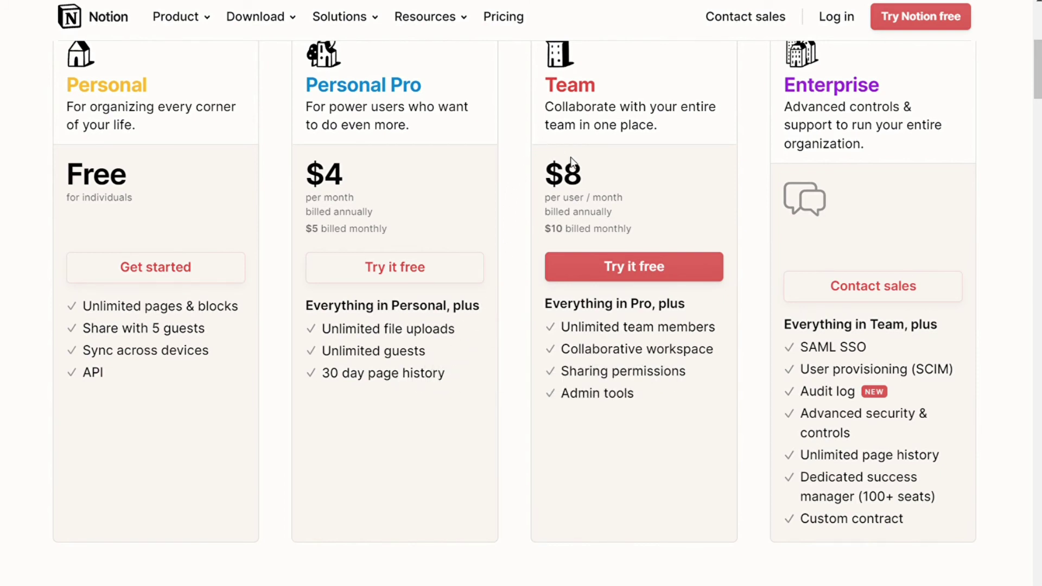
Step: Review the Team plan's monthly billing and features and the Enterprise plan's offering on Notion's pricing page
drag(630, 228, 544, 229)
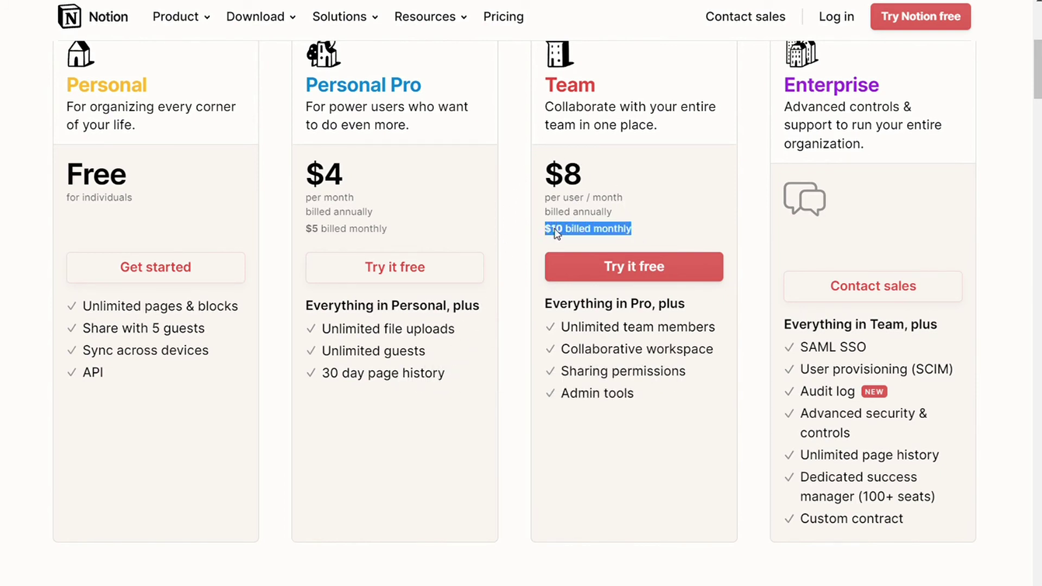
click(663, 200)
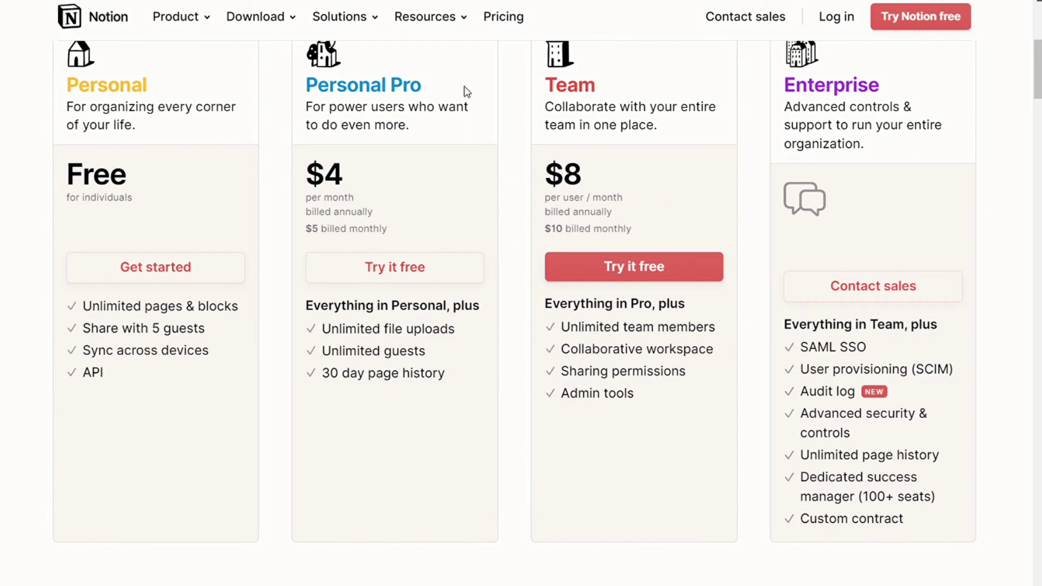
mouse_move(580, 351)
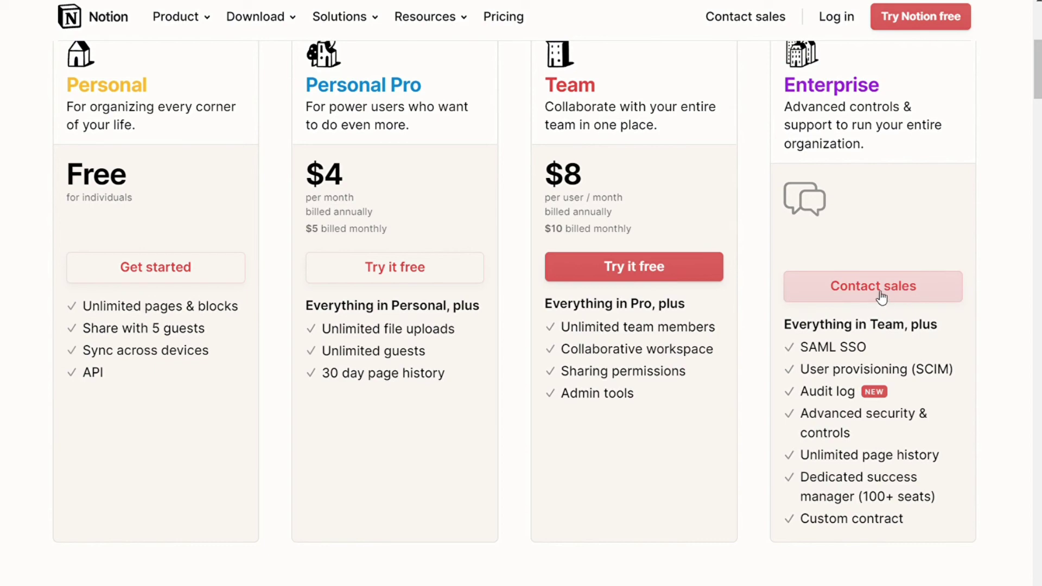
scroll(879, 298, up, 2)
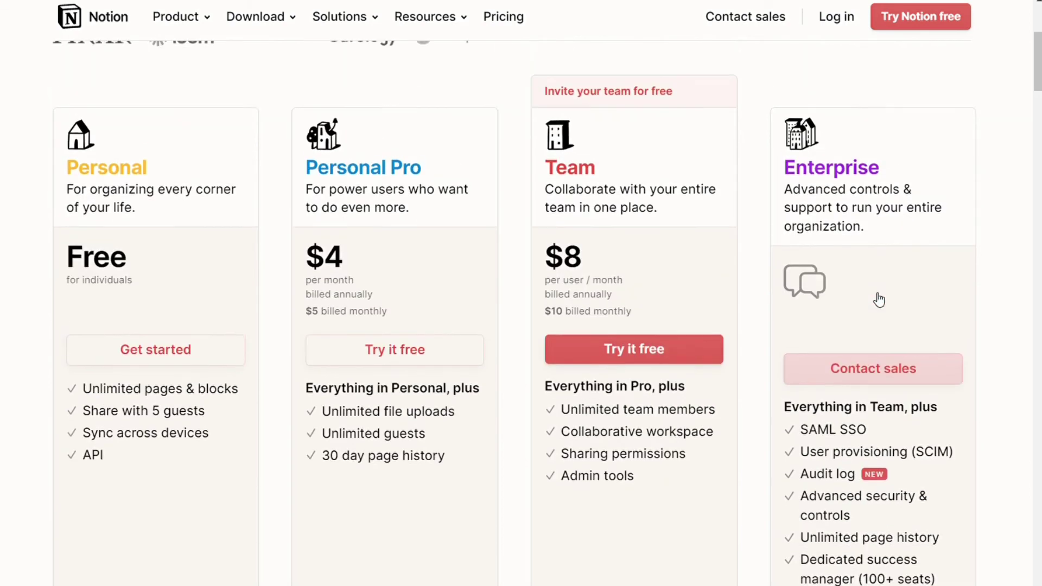
scroll(879, 299, up, 2)
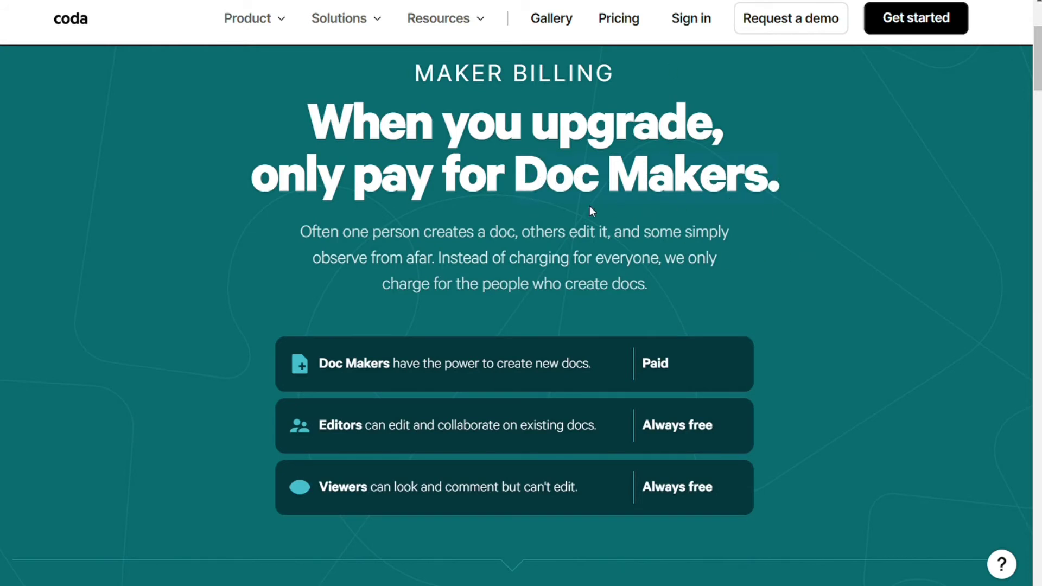
Step: Switch to Coda's pricing page and read how Doc Makers, Editors and Viewers are billed, continuing to the pricing plans
scroll(832, 326, down, 2)
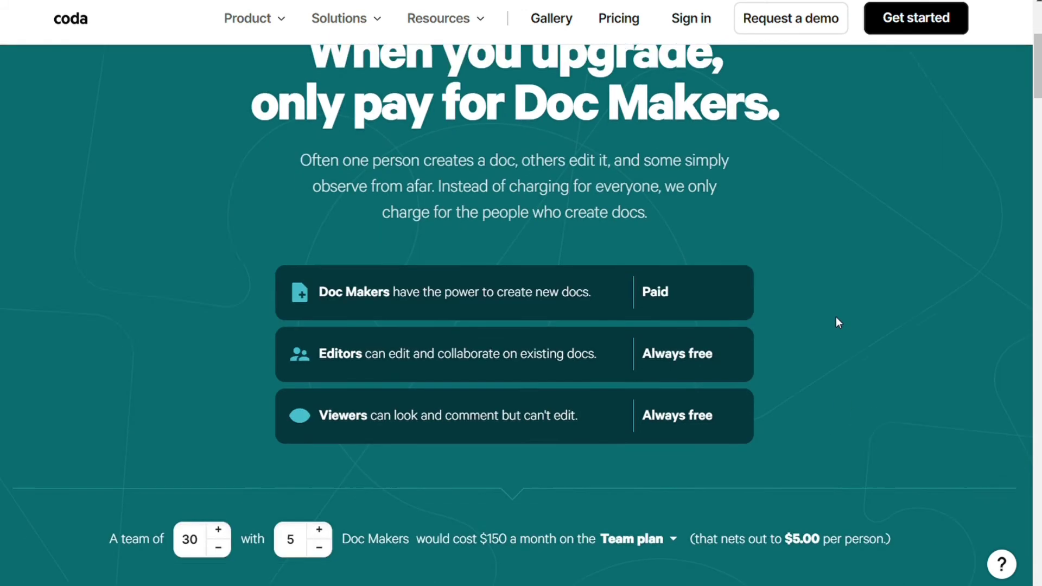
scroll(780, 303, down, 2)
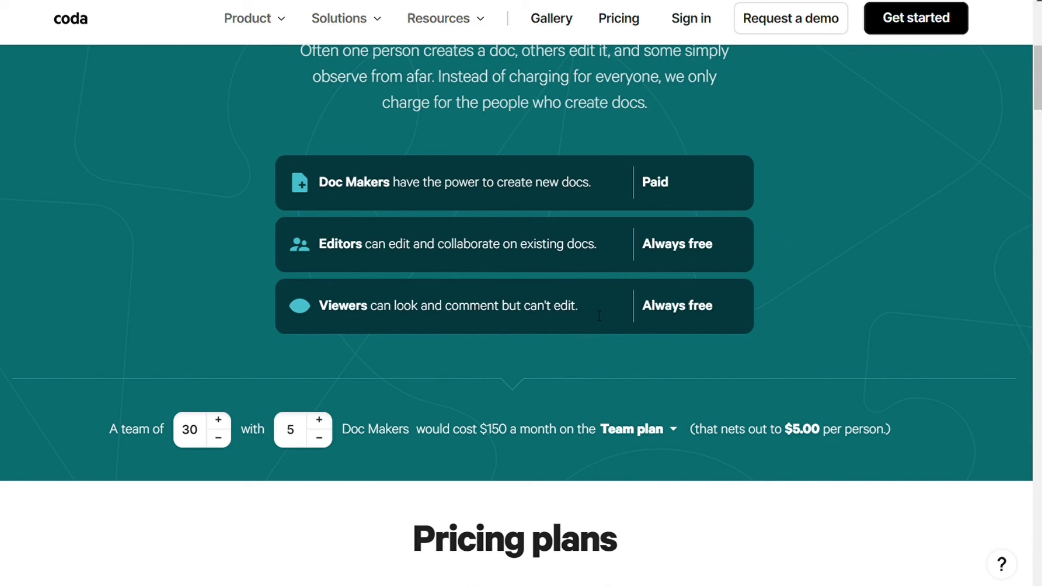
scroll(743, 302, down, 8)
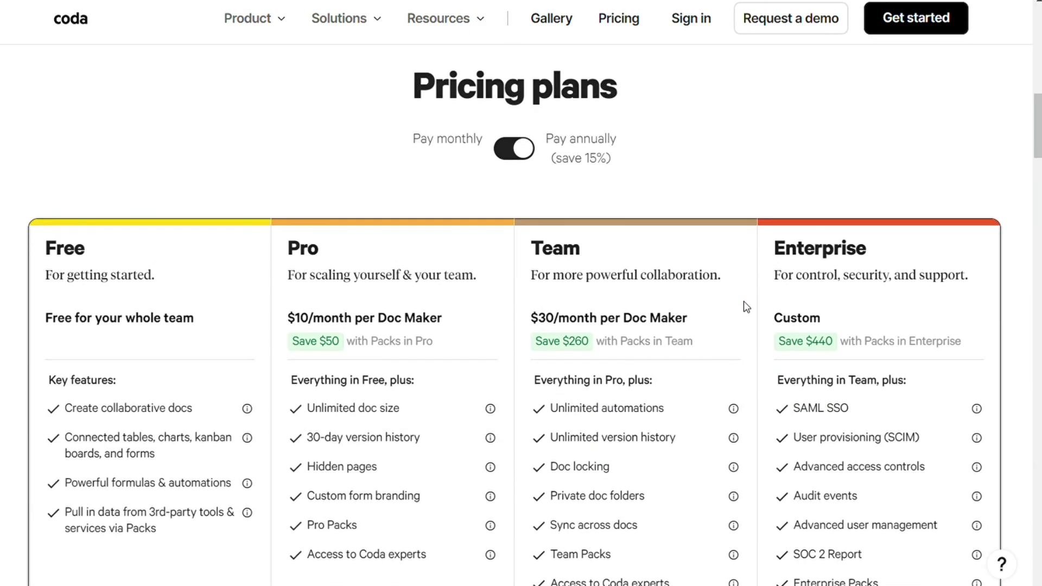
Step: Compare Coda's plan prices by switching the billing to pay monthly and back to pay annually
scroll(722, 253, down, 2)
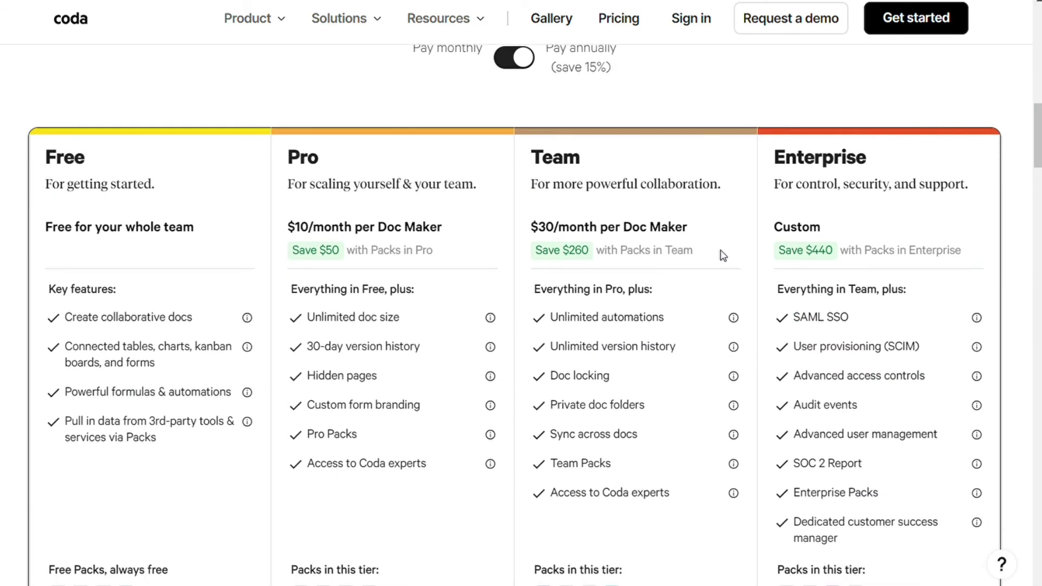
scroll(722, 254, up, 2)
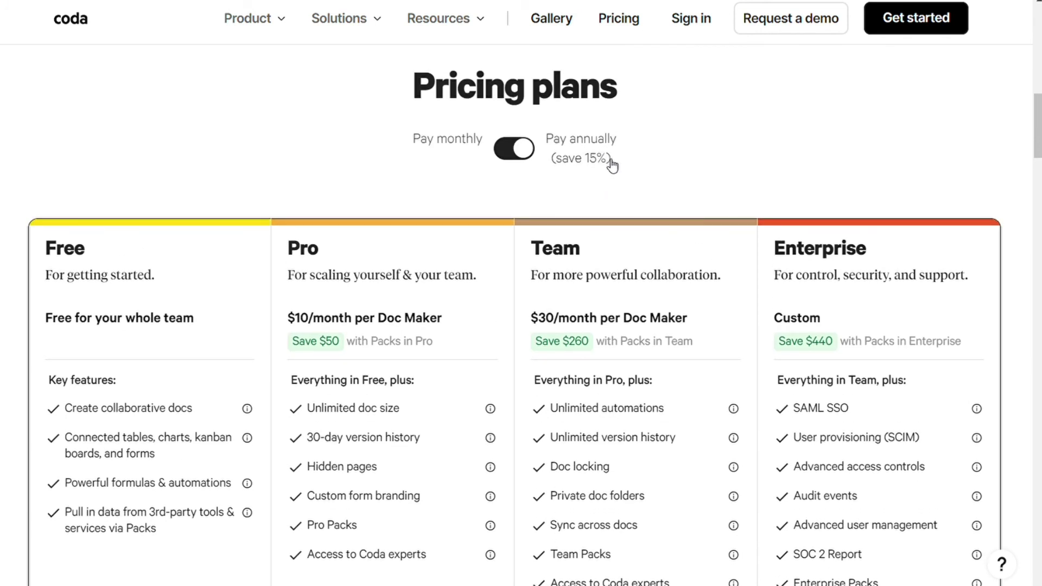
click(511, 153)
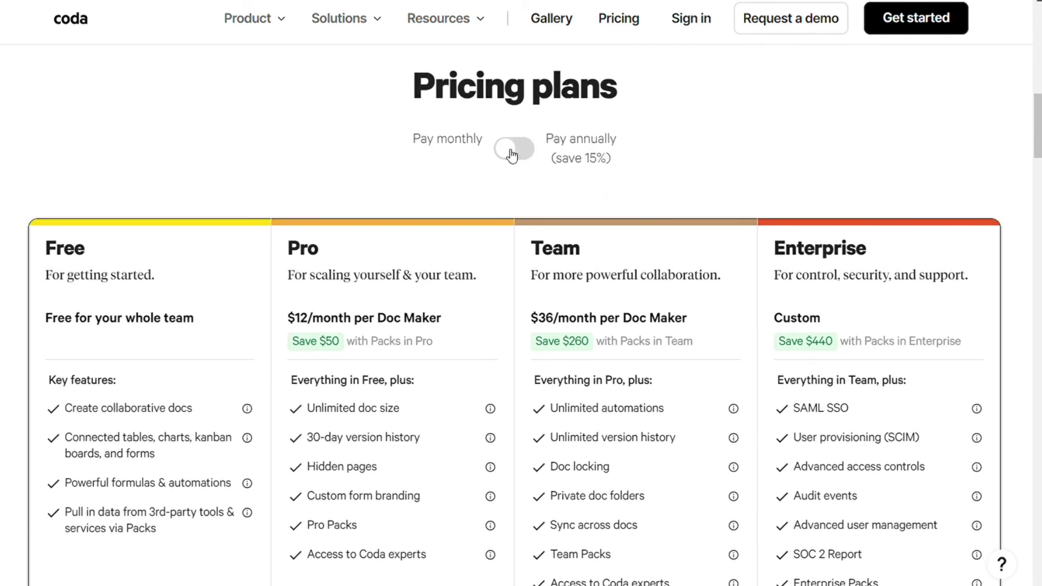
click(516, 152)
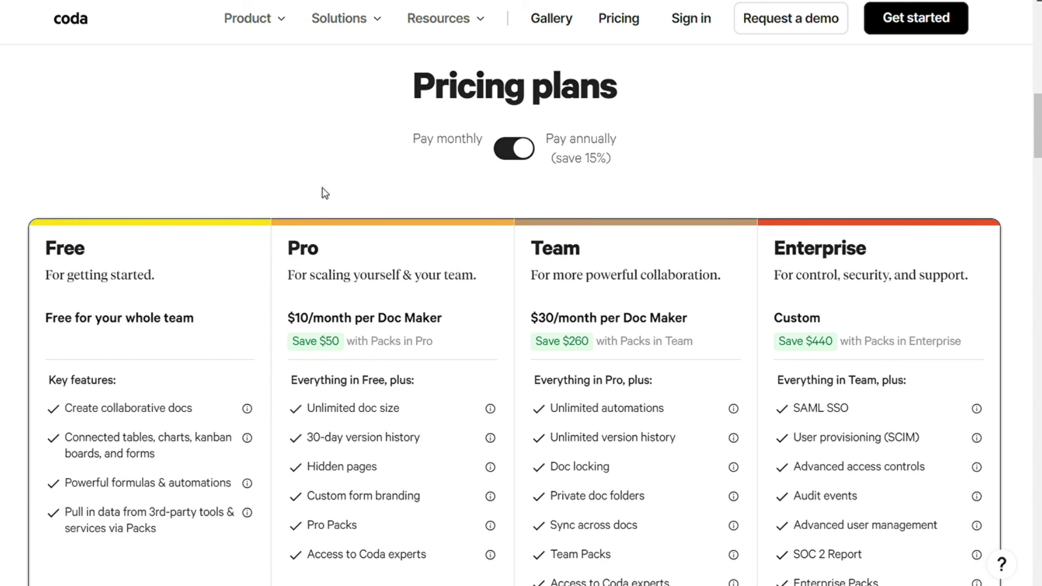
Step: Examine the price and key features of Coda's Free and Pro plans
scroll(130, 315, down, 1)
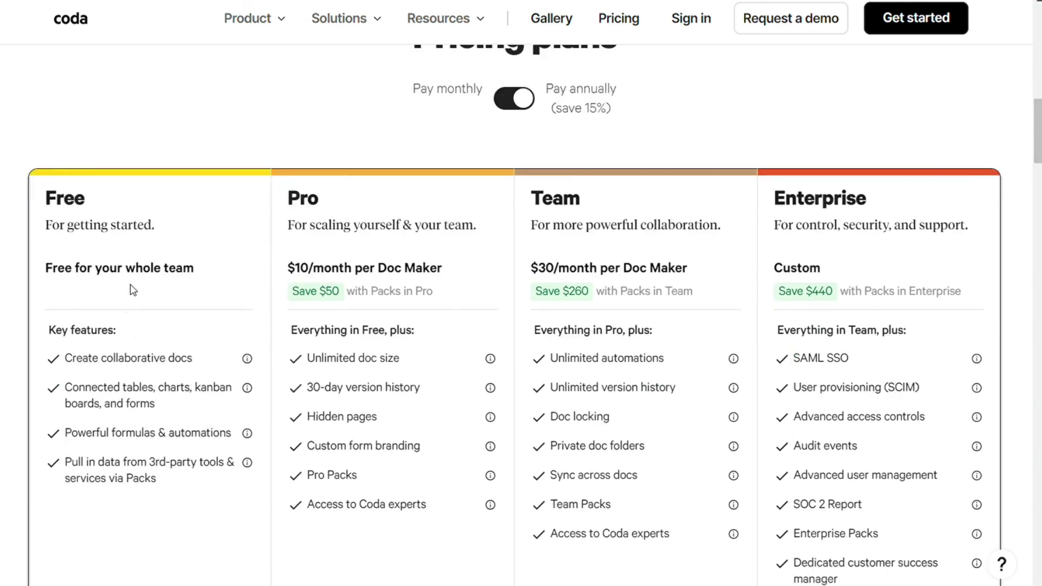
scroll(132, 290, down, 3)
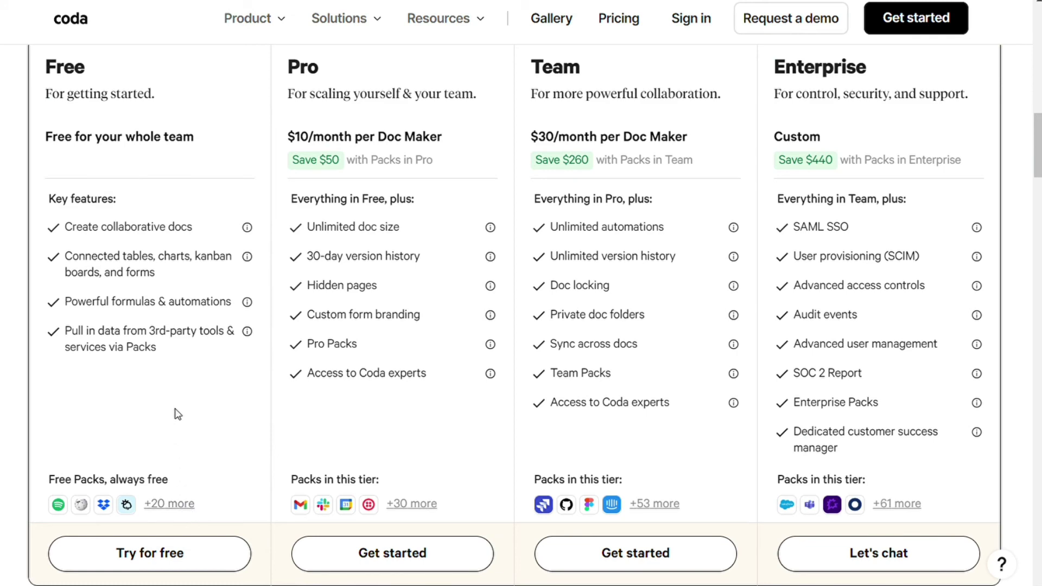
scroll(178, 414, up, 2)
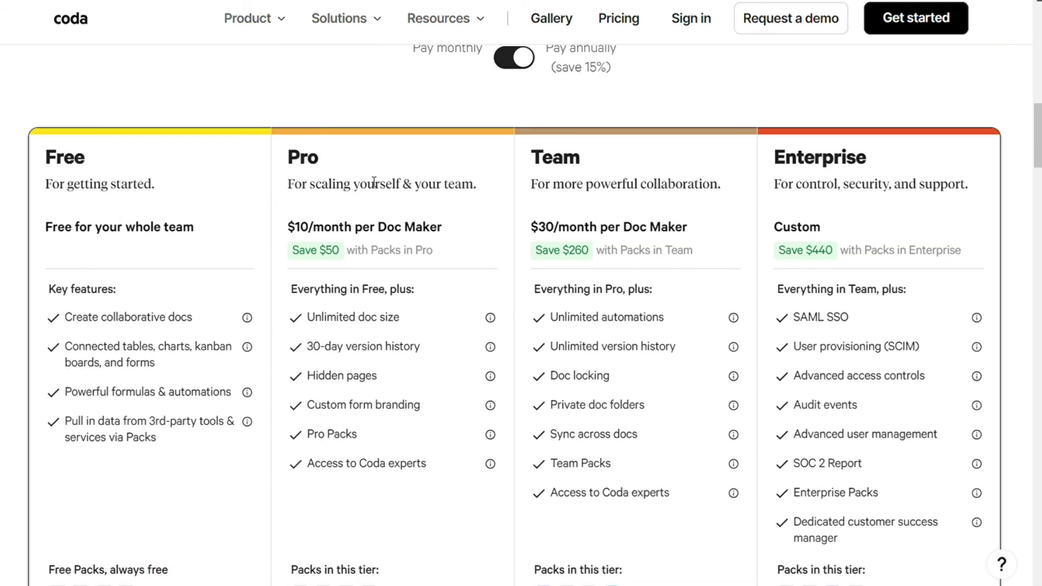
scroll(398, 202, up, 2)
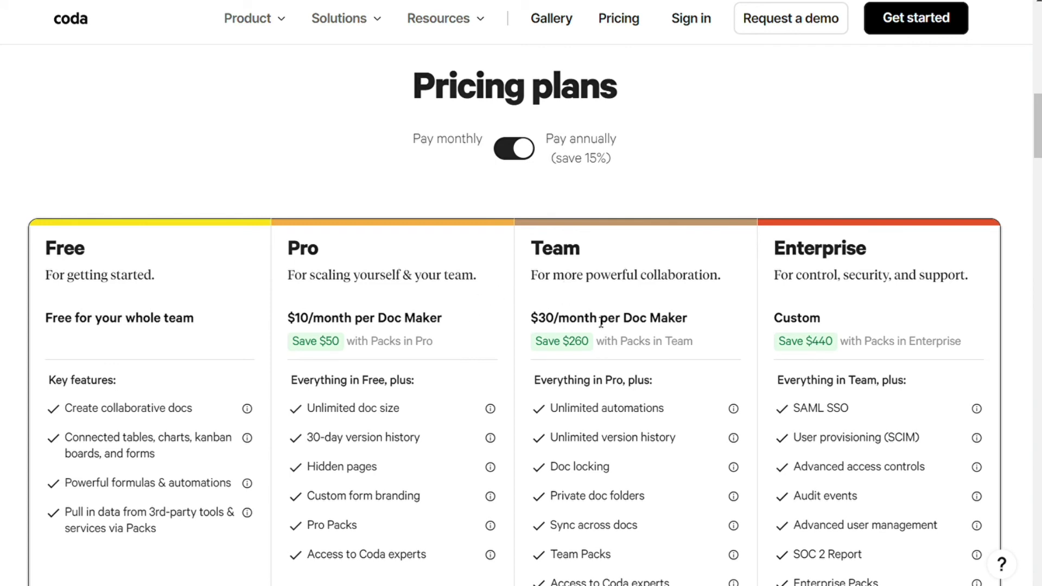
Step: Highlight the per Doc Maker wording in Coda's Team plan price and review the features and Packs included in each tier
drag(693, 324, 604, 323)
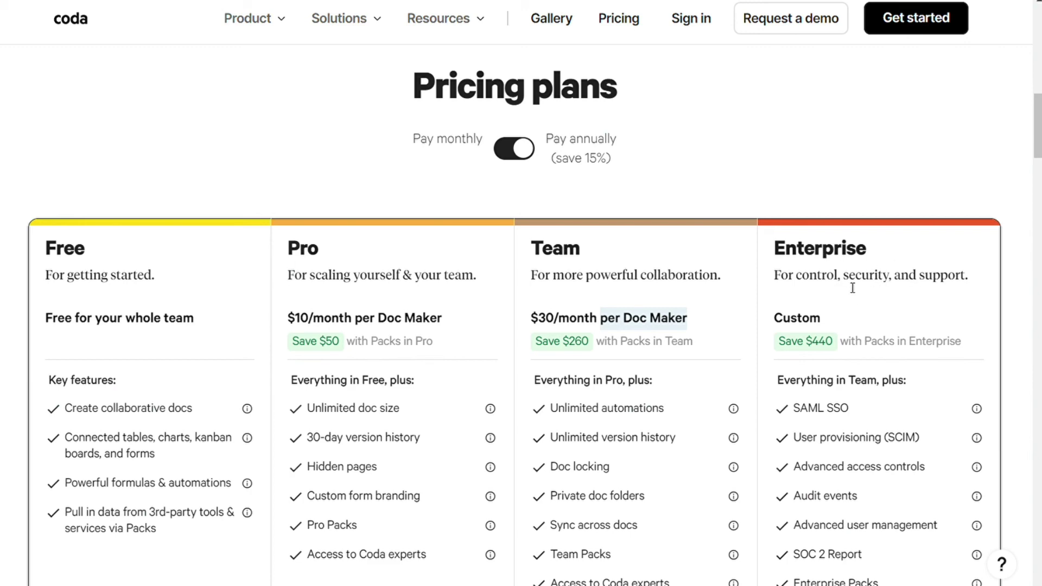
scroll(846, 286, down, 5)
scroll(838, 268, down, 2)
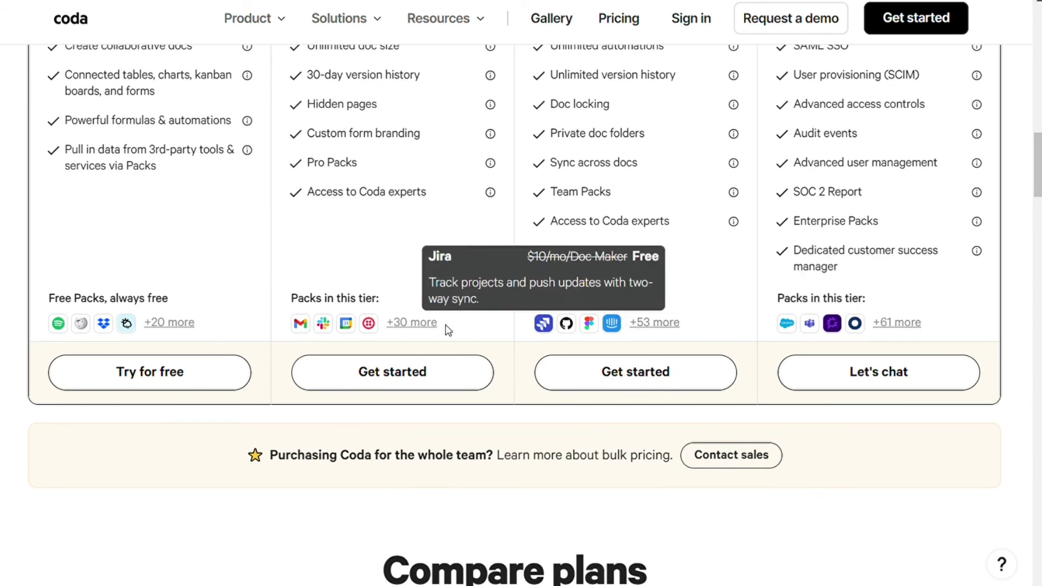
scroll(466, 281, up, 3)
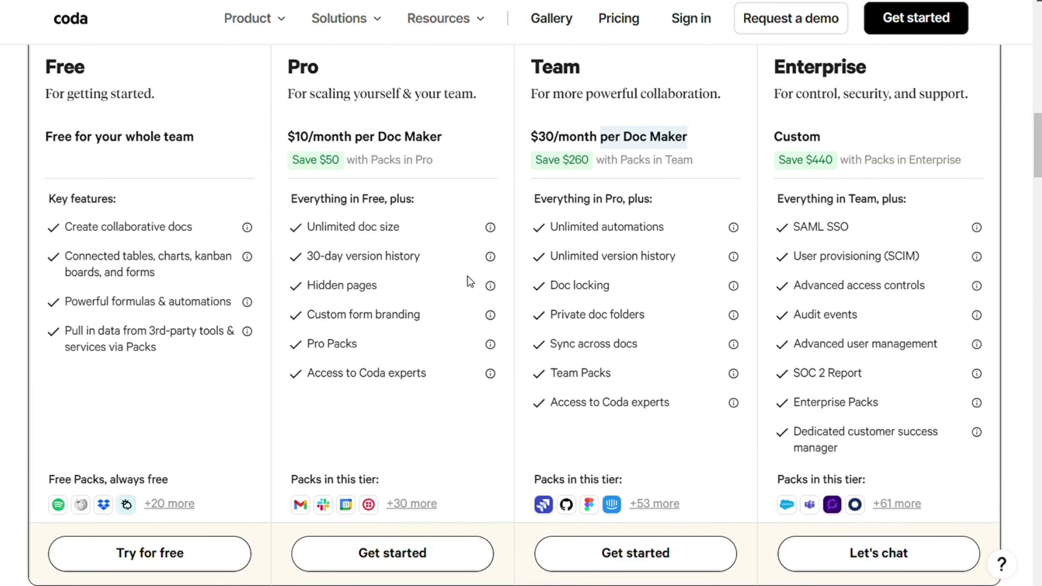
scroll(470, 280, down, 2)
scroll(470, 280, up, 2)
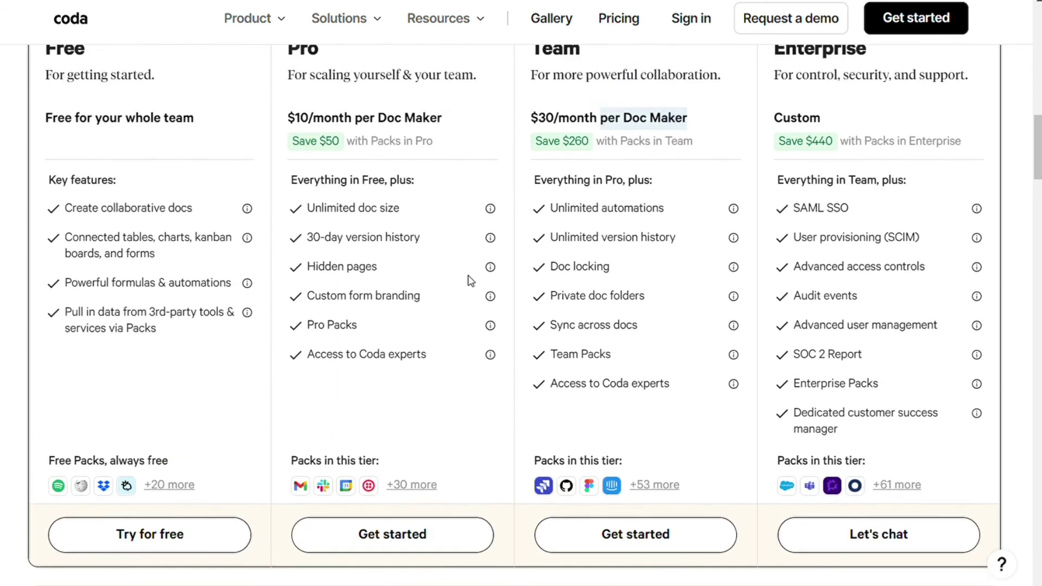
scroll(477, 244, up, 4)
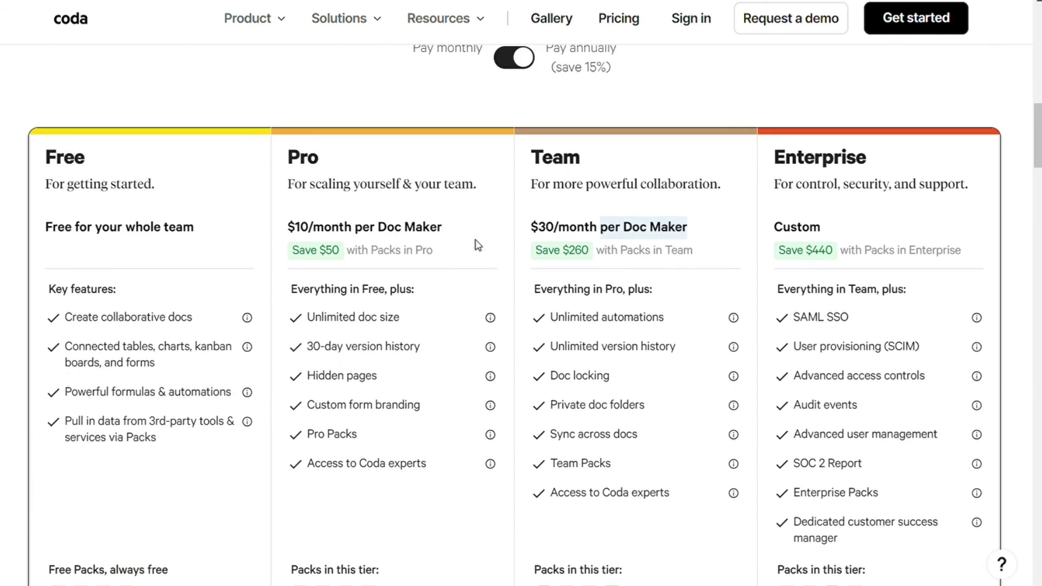
scroll(476, 244, up, 1)
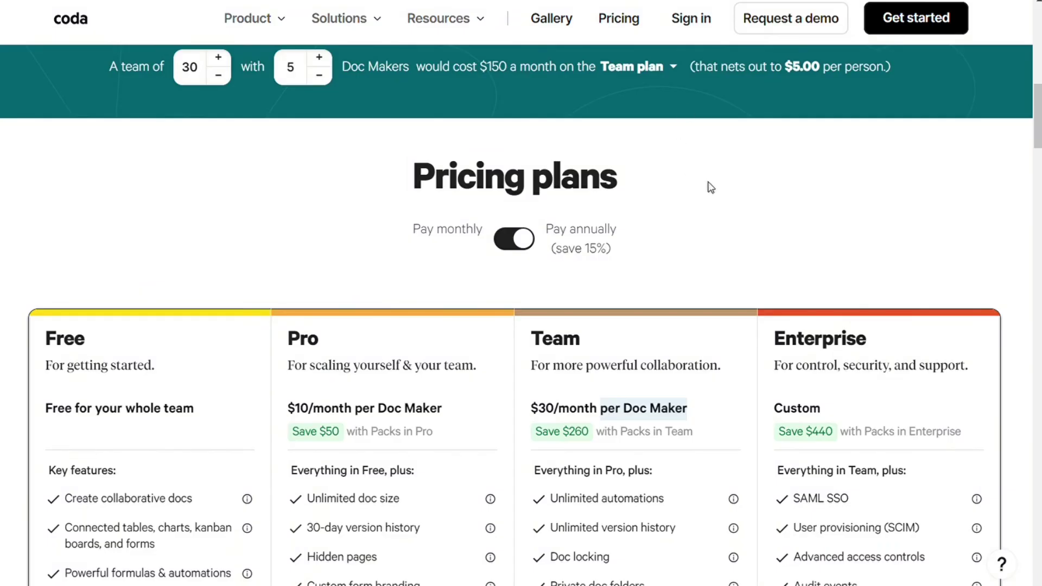
Step: Revisit Notion's pricing plans and look through the team and meeting notes examples on Notion's website
scroll(707, 186, up, 3)
scroll(716, 152, down, 5)
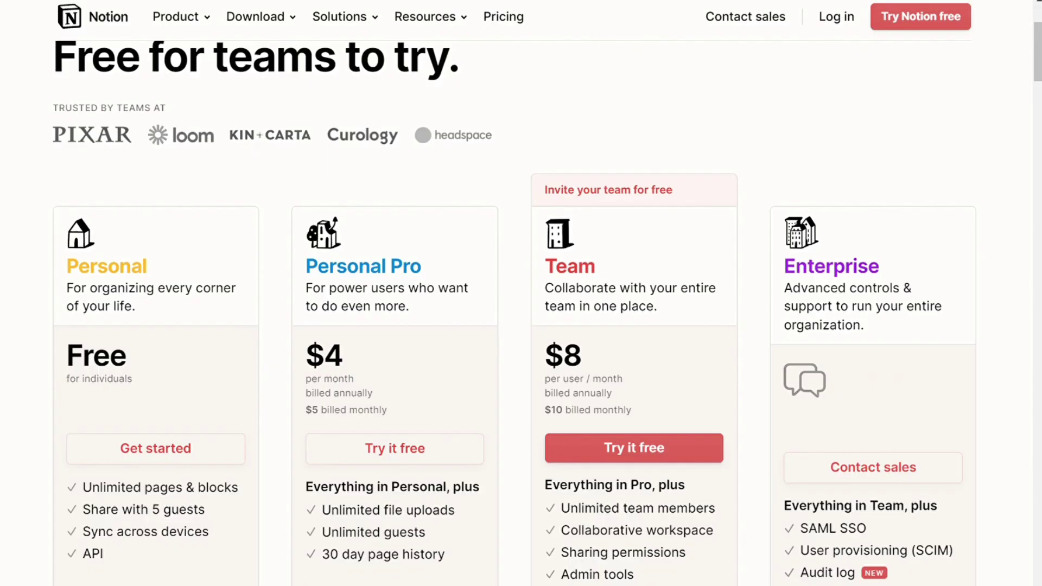
scroll(670, 121, down, 2)
scroll(670, 120, up, 2)
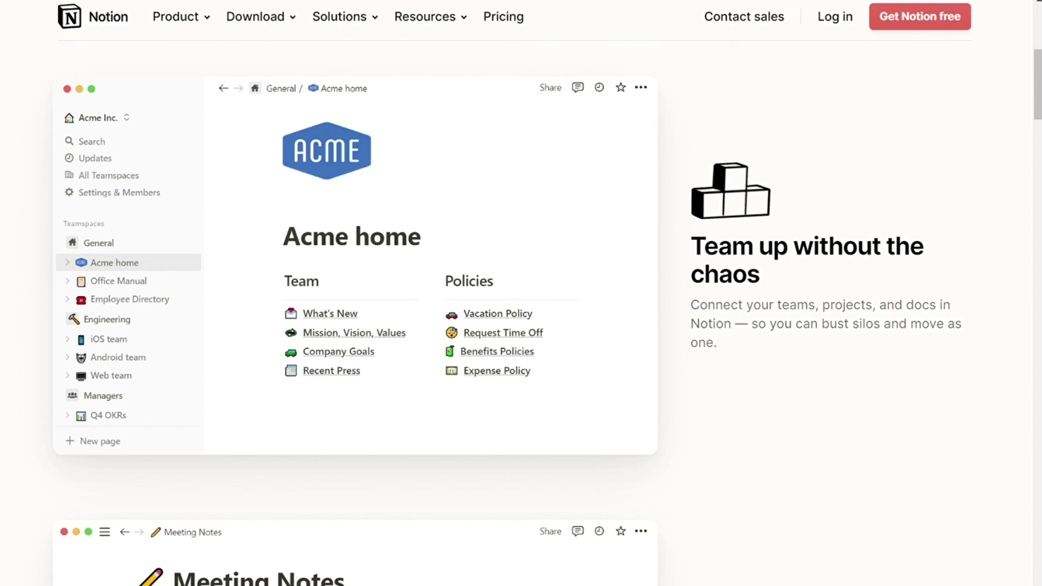
scroll(407, 295, down, 6)
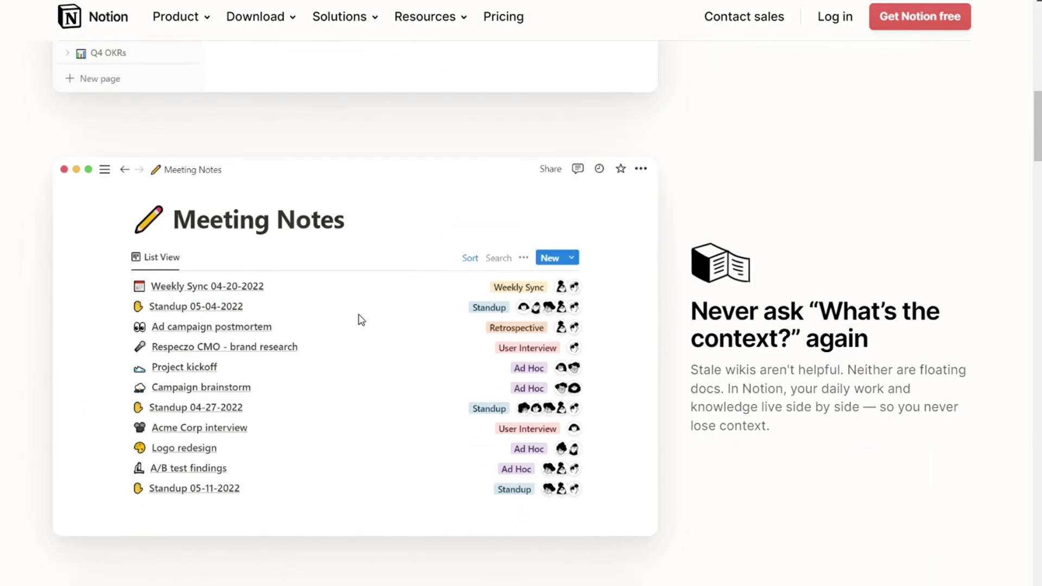